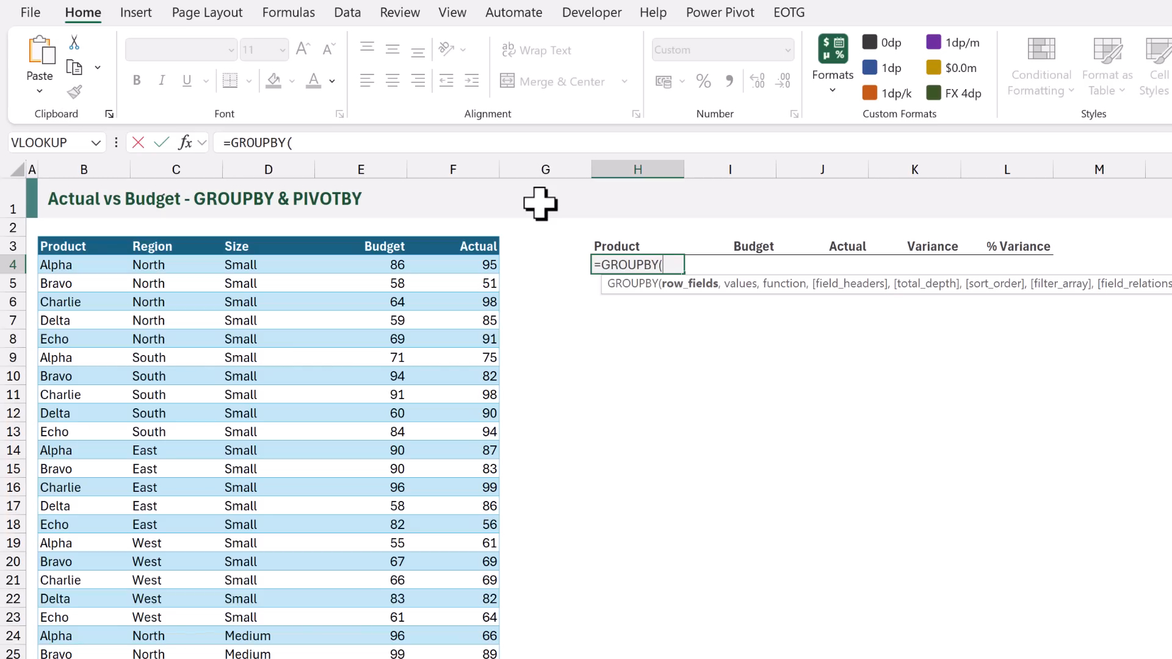
Complete the GROUPBY formula in H4 with the table's Product column as row fields, Budget through Actual as values, and SUM as function
left_click(77, 227)
type(",")
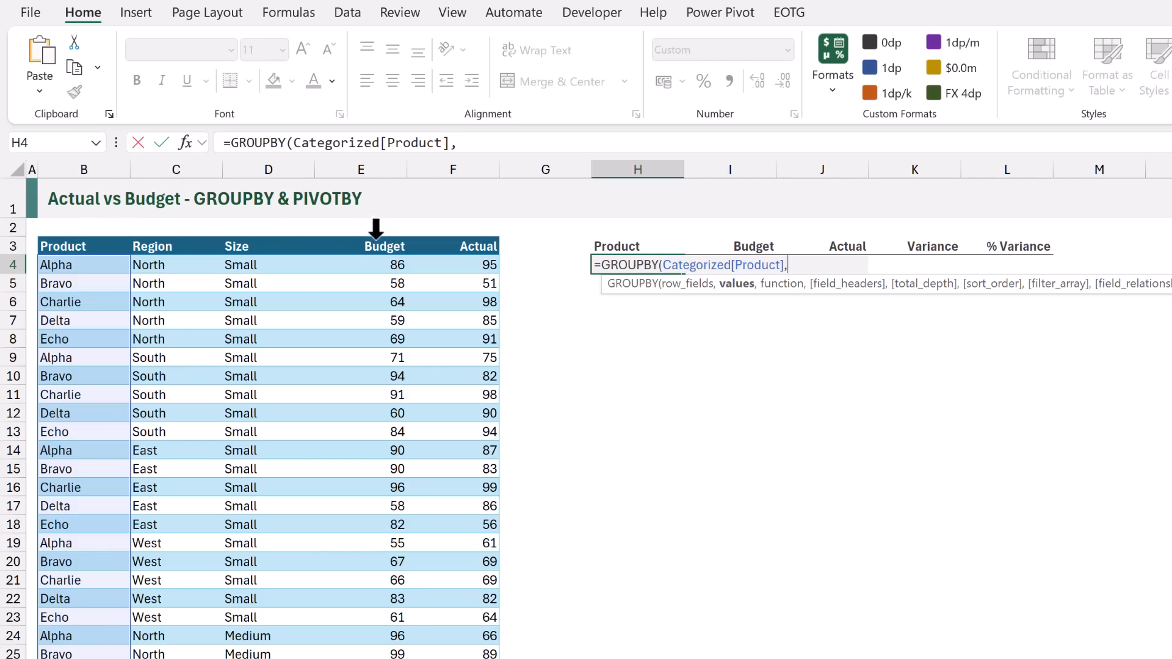
left_click_drag(372, 230, 480, 241)
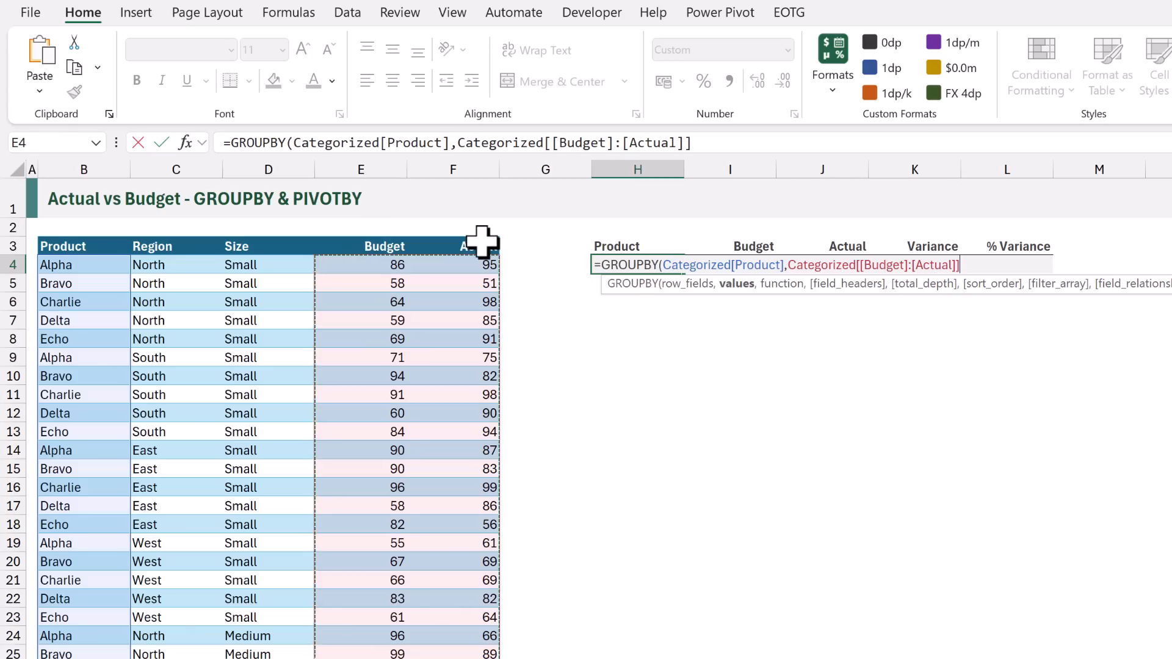
type(",")
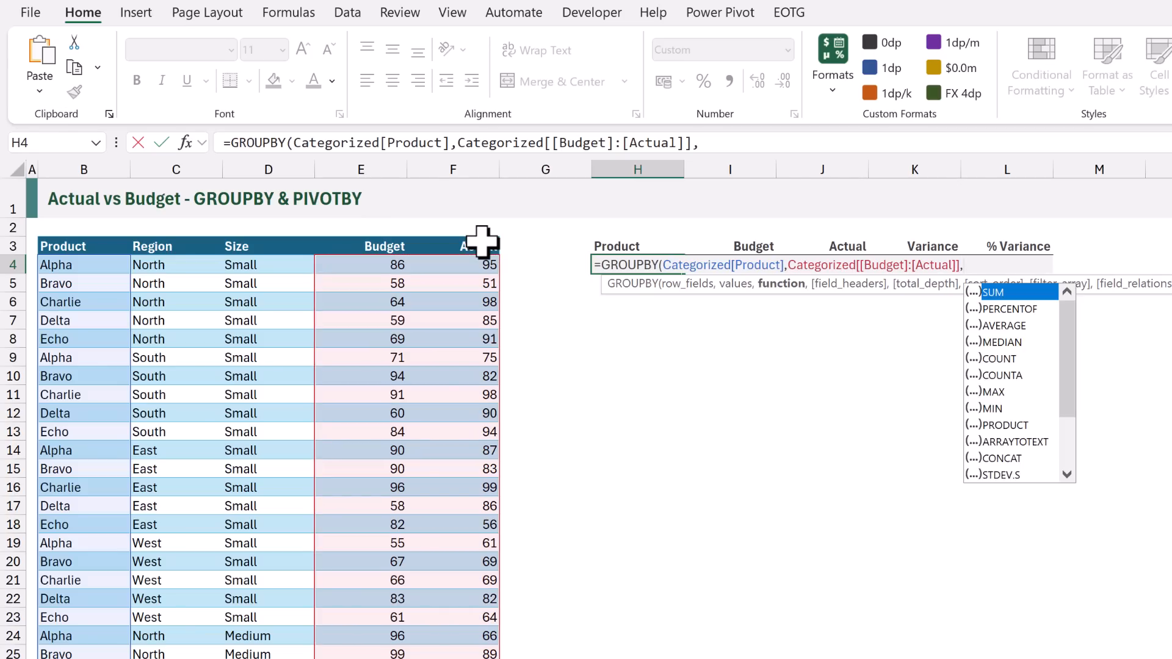
type("SUM")
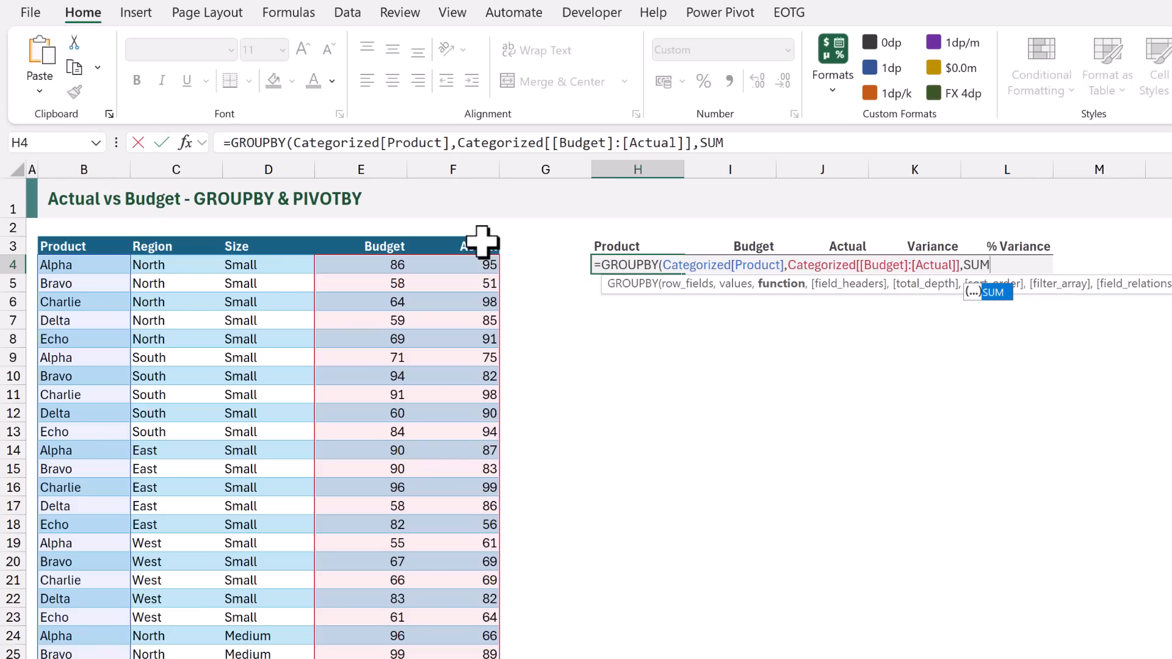
type(")")
key("ctrl+Return")
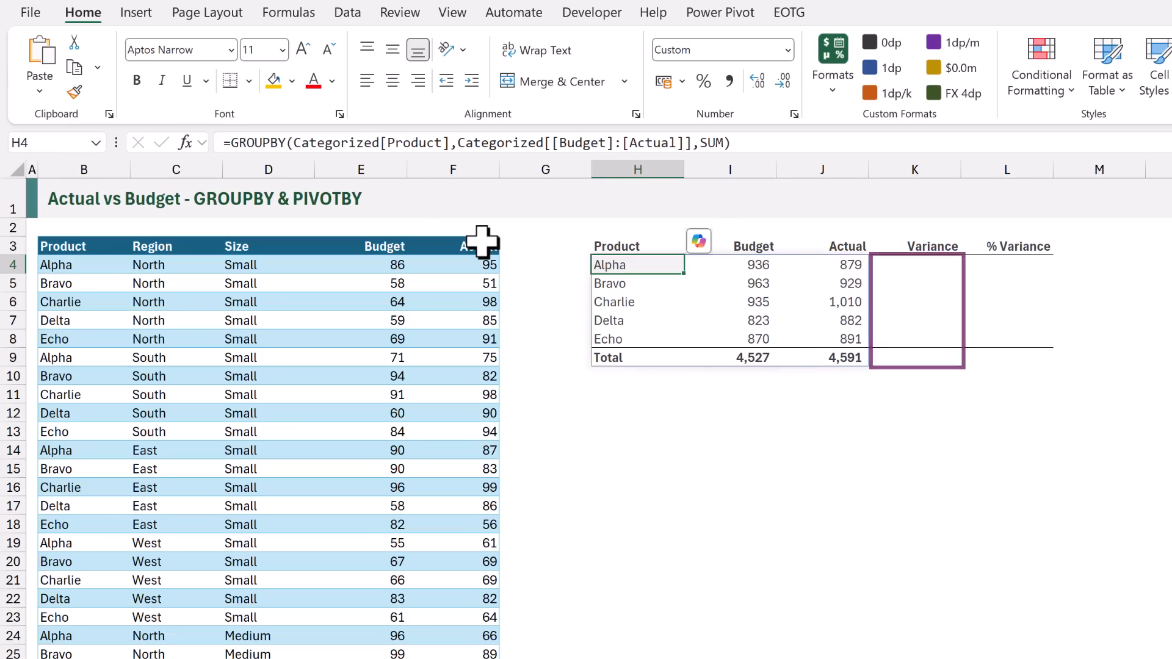
In the H4 formula, replace the Budget-to-Actual values argument with an HSTACK of the separate Budget and Actual columns
key("F2")
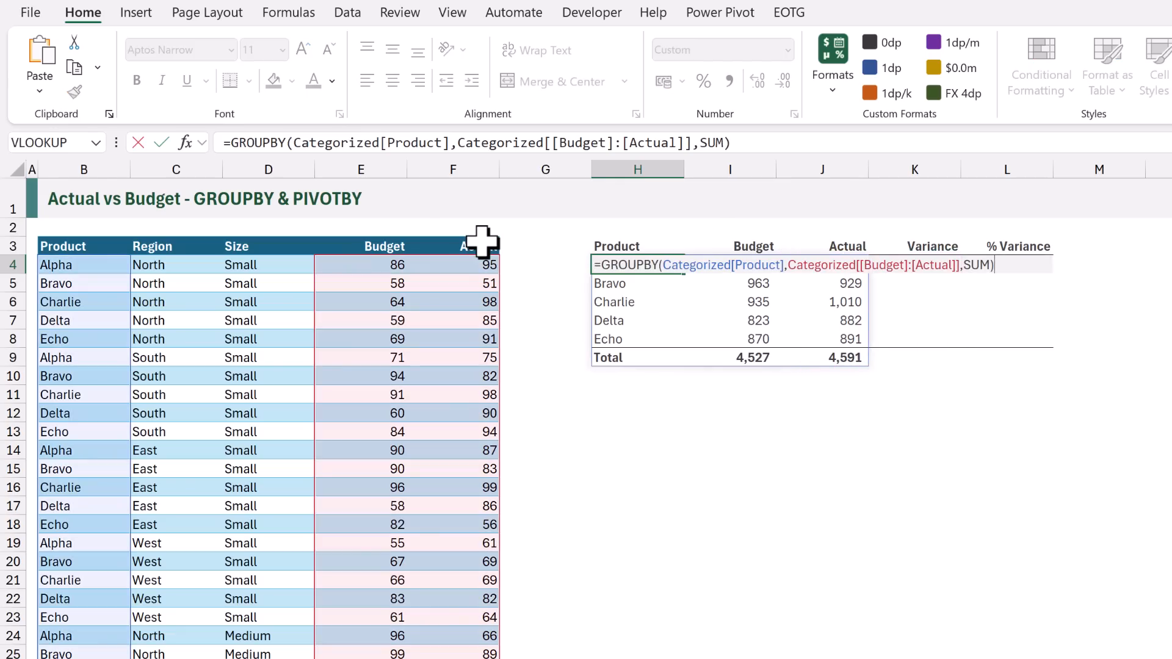
left_click_drag(789, 267, 961, 272)
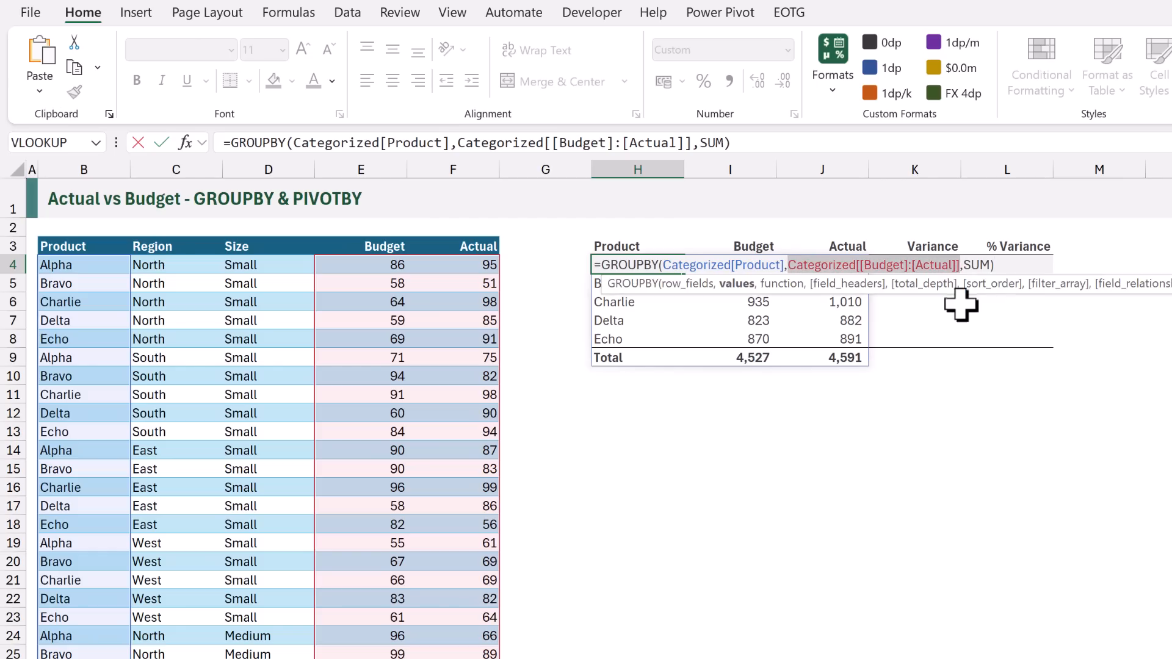
key("Delete")
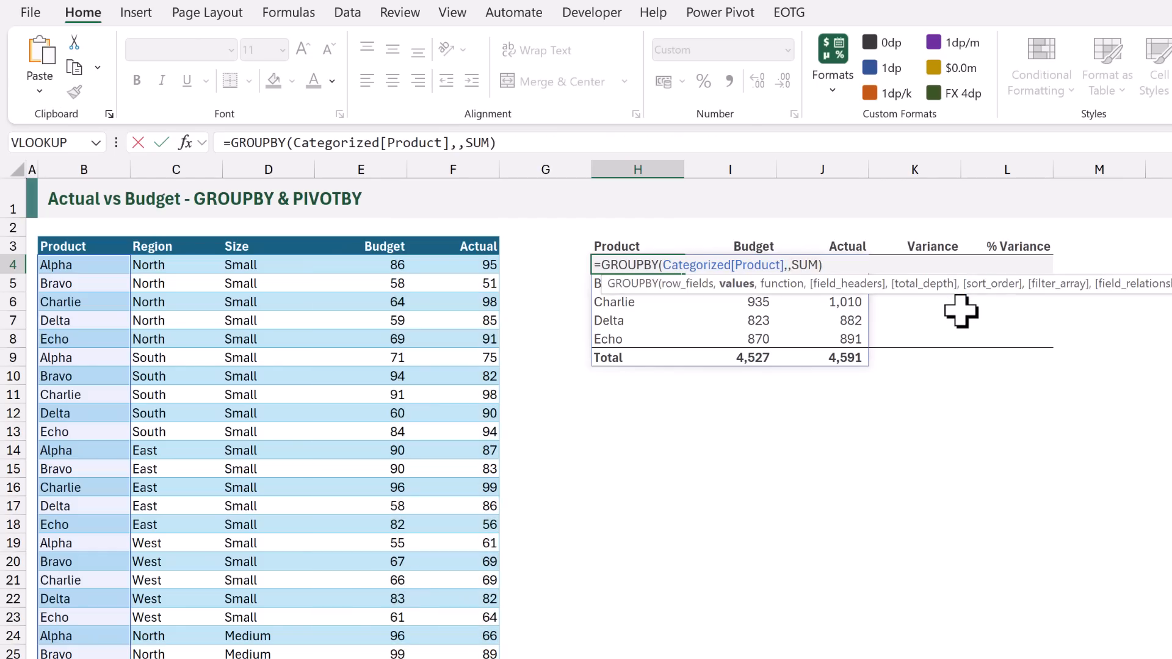
type("HSTACK(")
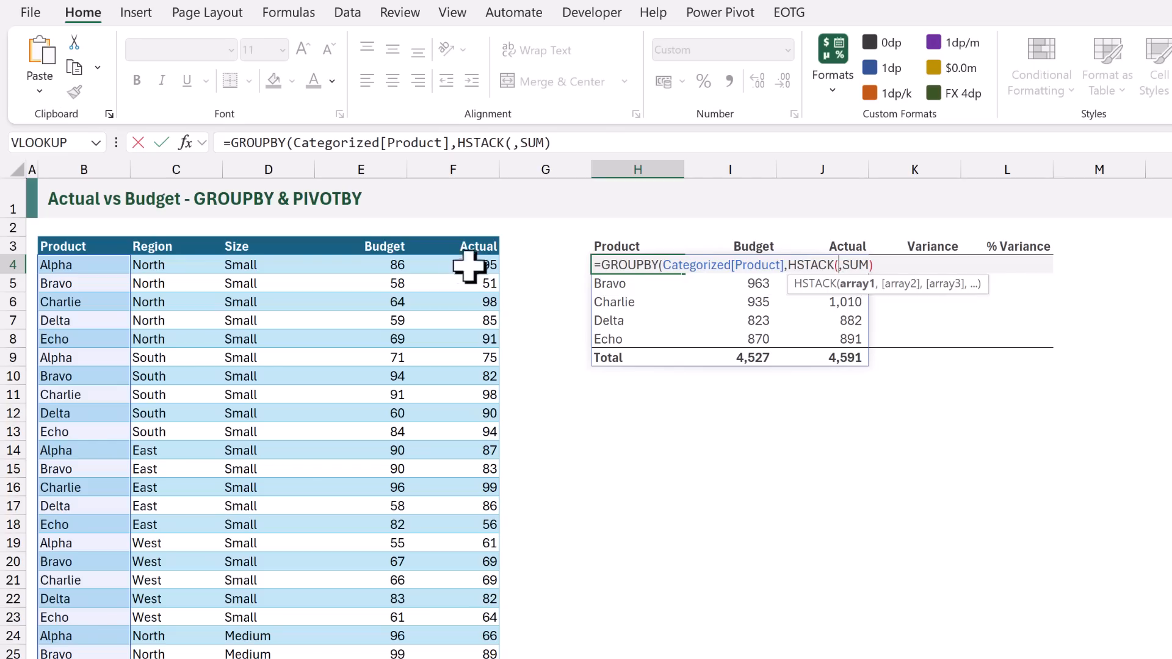
left_click(373, 235)
type(",")
left_click(450, 235)
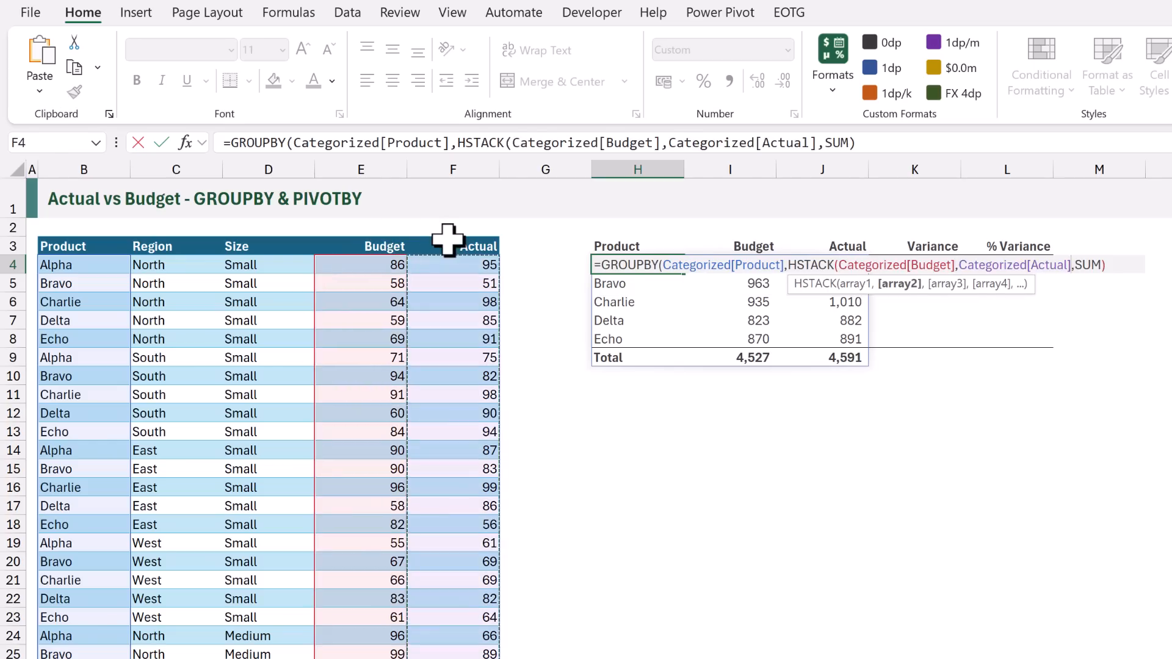
Add Actual minus Budget as the third HSTACK array, close HSTACK and commit the H4 formula
type(",")
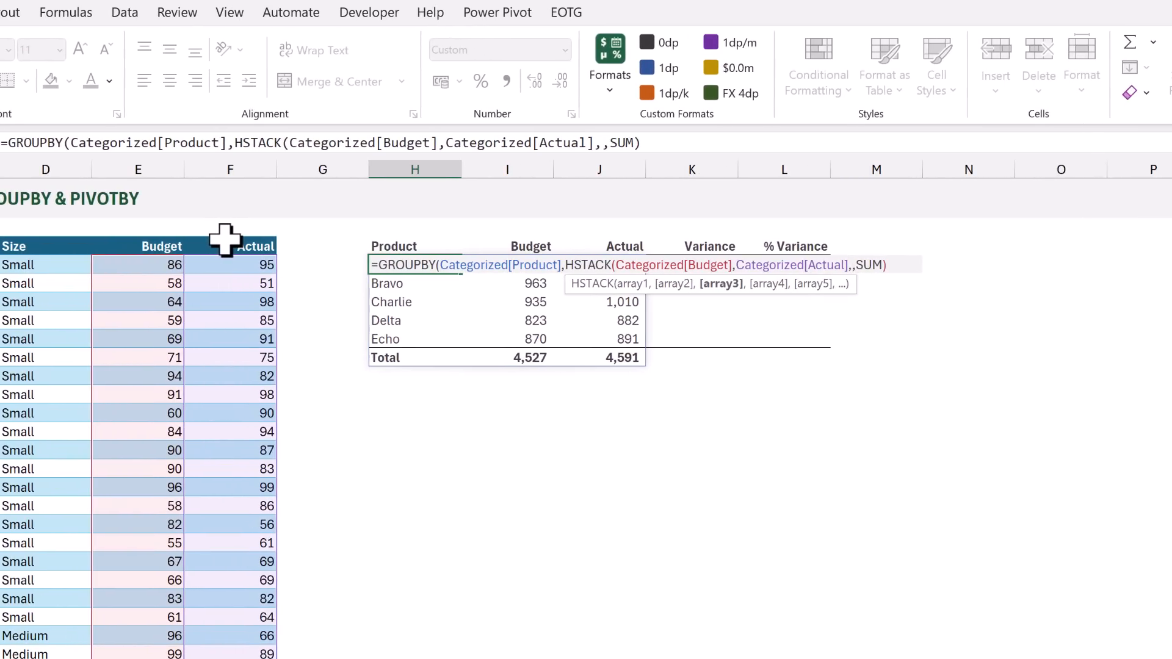
left_click(228, 235)
type("-")
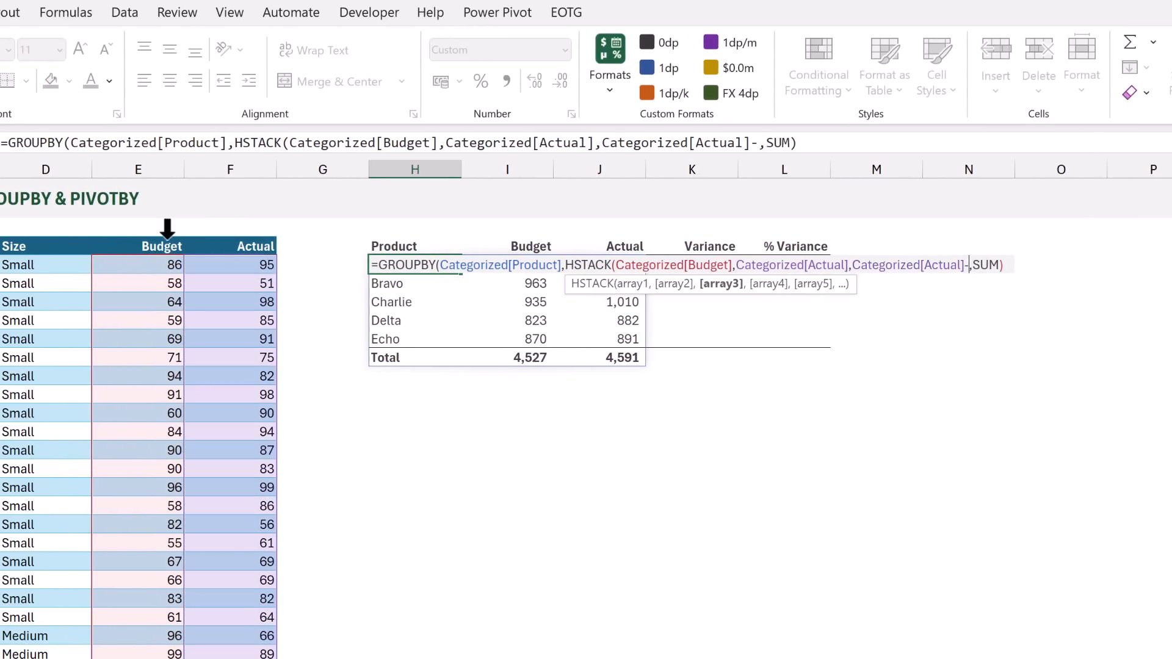
left_click(160, 237)
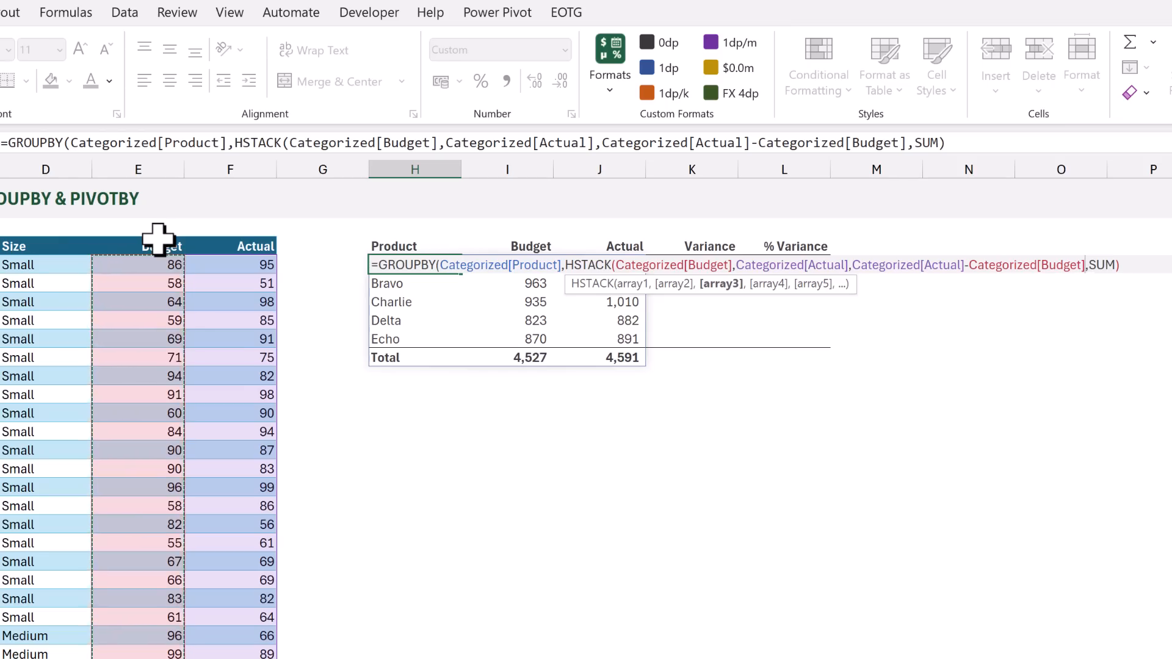
type(")")
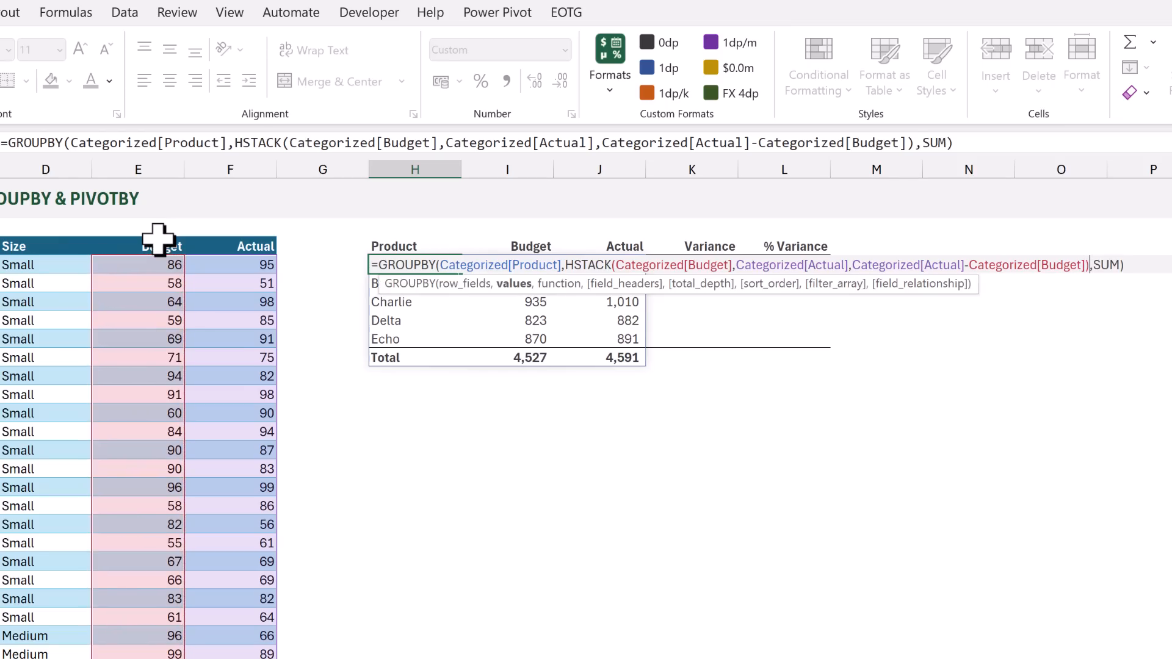
key("ctrl+Return")
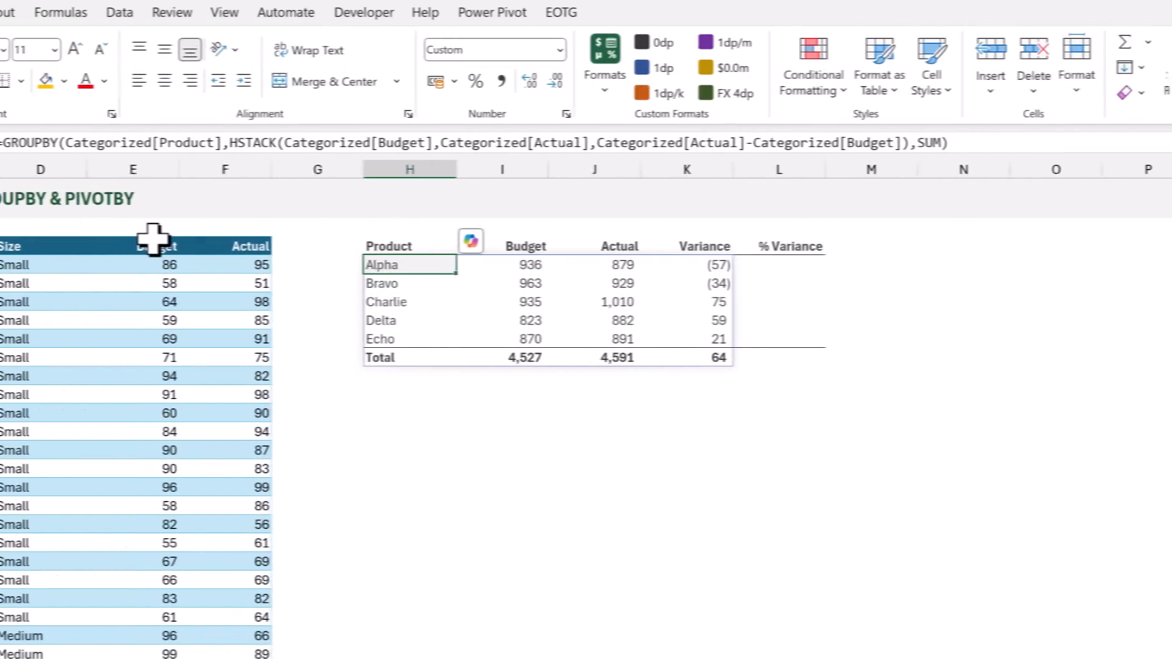
Wrap the H4 GROUPBY formula in LET, assigning it the name Calc on its own line and starting a new line after it
key("F2")
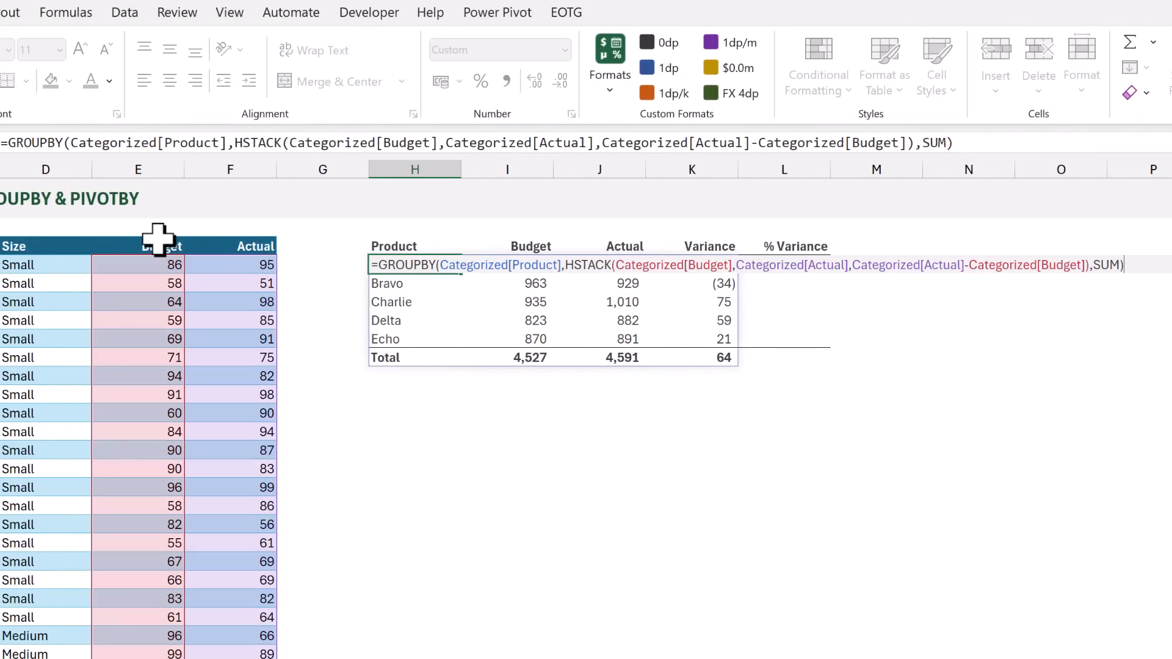
left_click(379, 265)
type("LET")
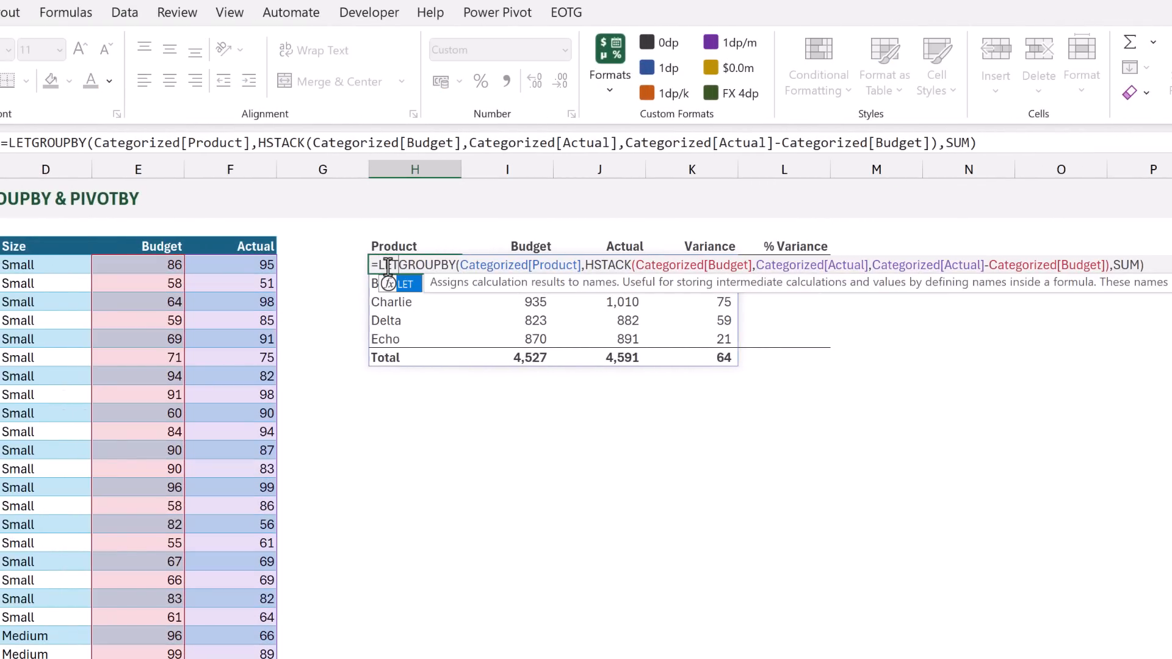
type("(")
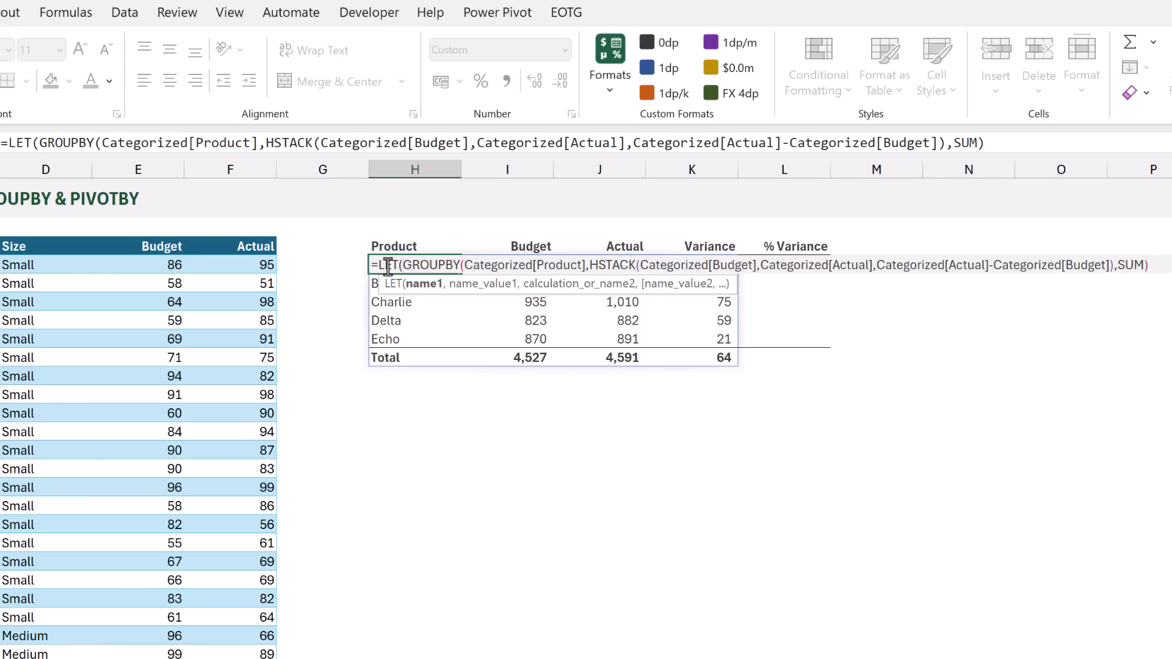
key("alt+Return")
type("Calc,")
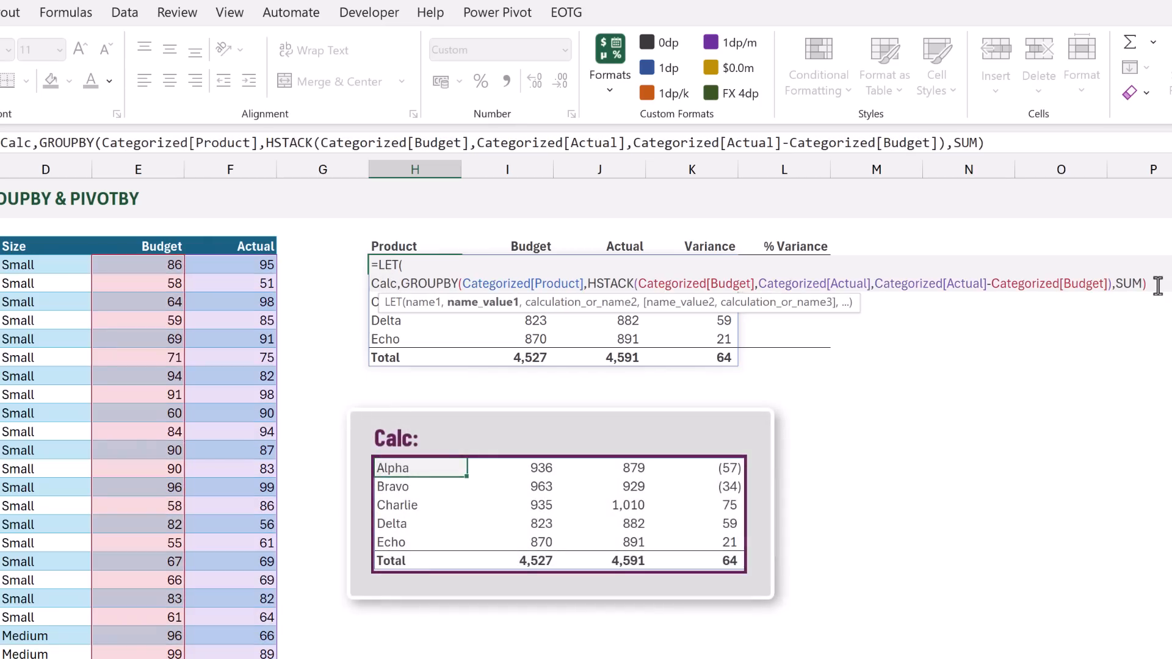
type(",")
key("alt+Return")
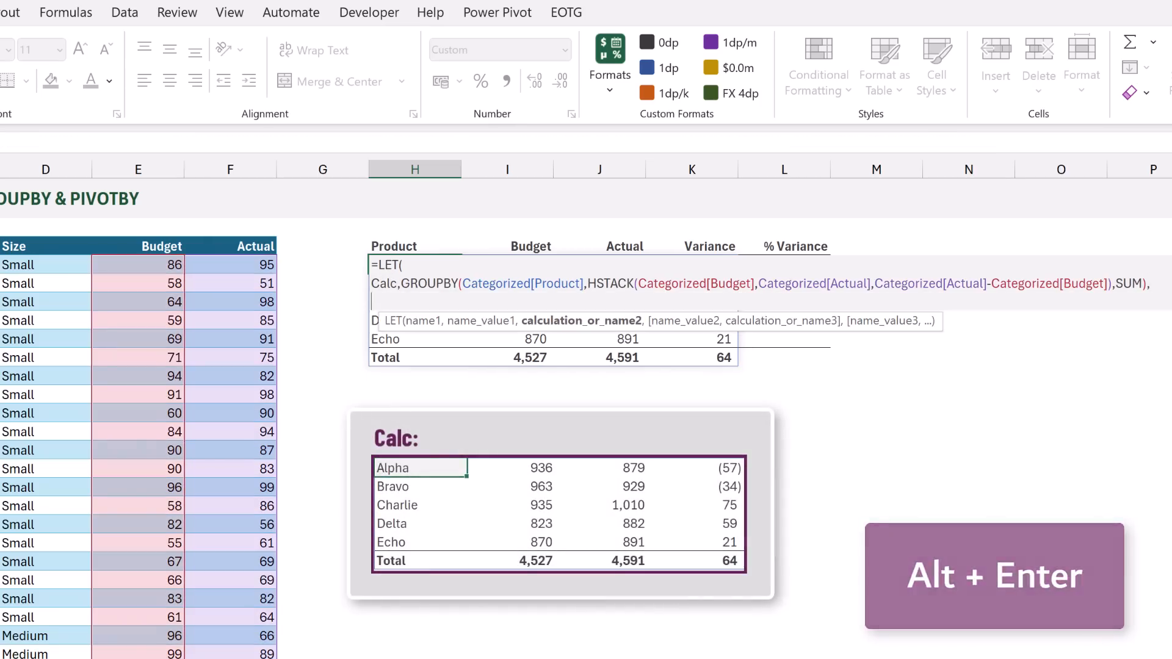
Add a LET variable PctVar and begin its value with an opening parenthesis and CHOOSECOLS(Calc,3)
type("PctVar,")
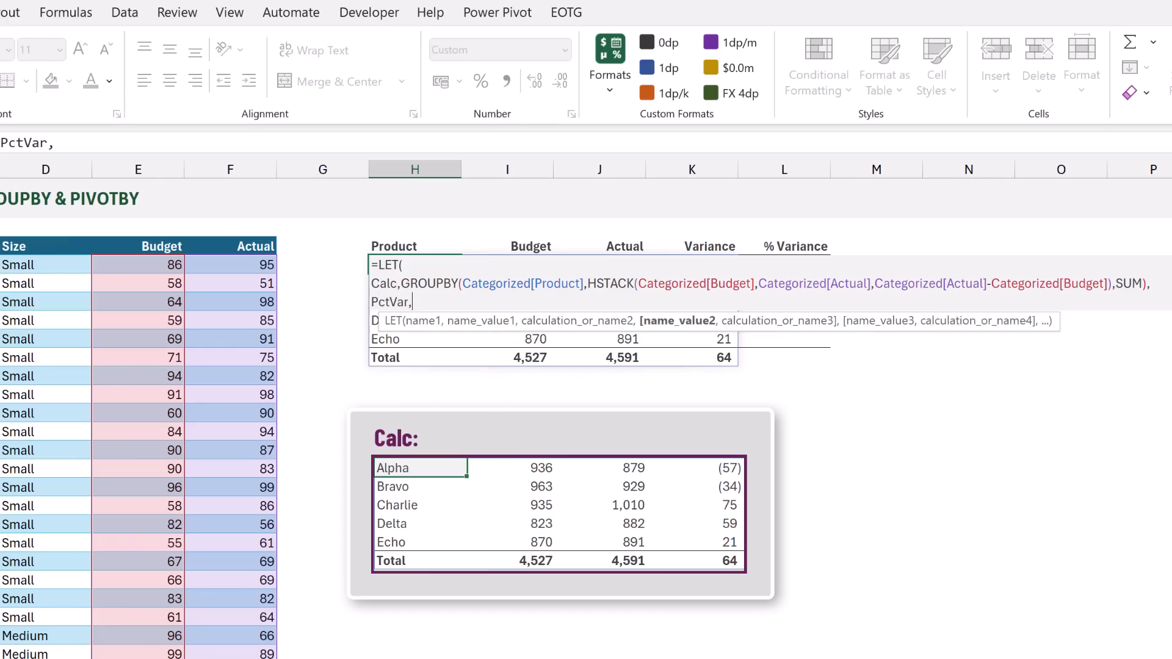
type("(C")
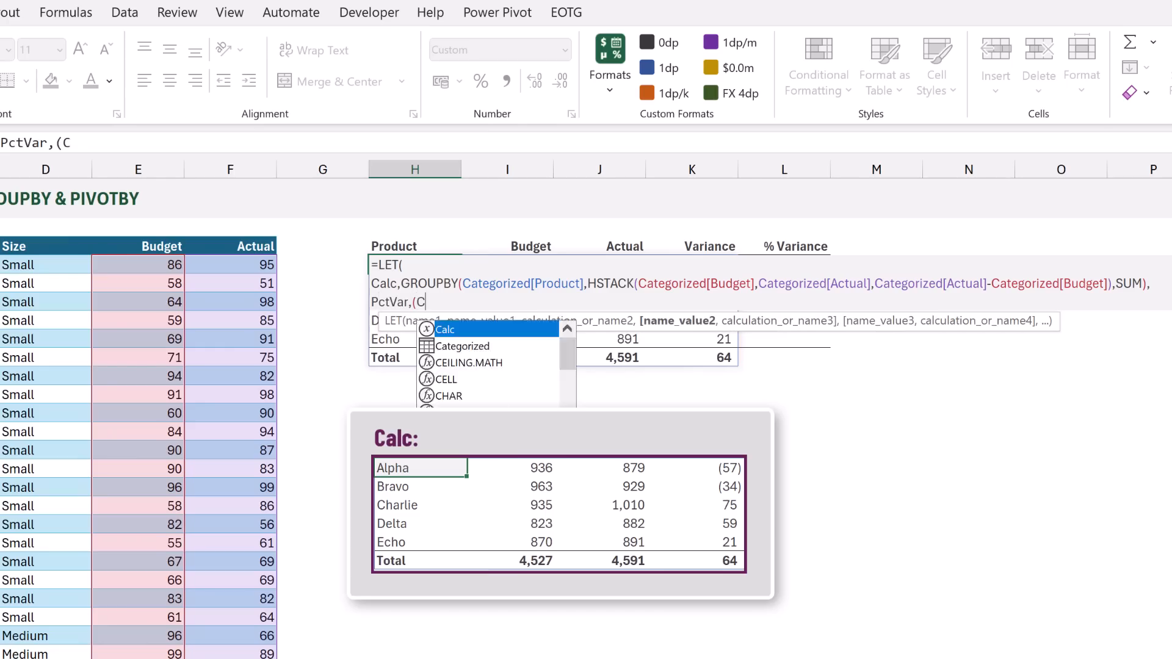
type("HOOSECOL")
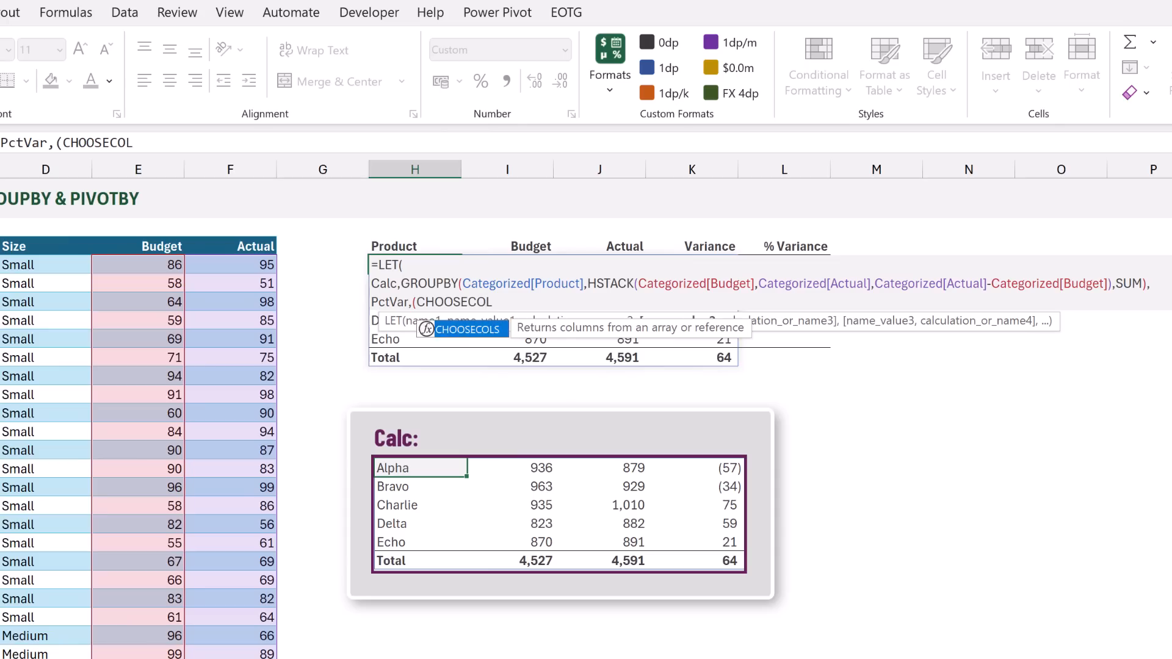
type("S(")
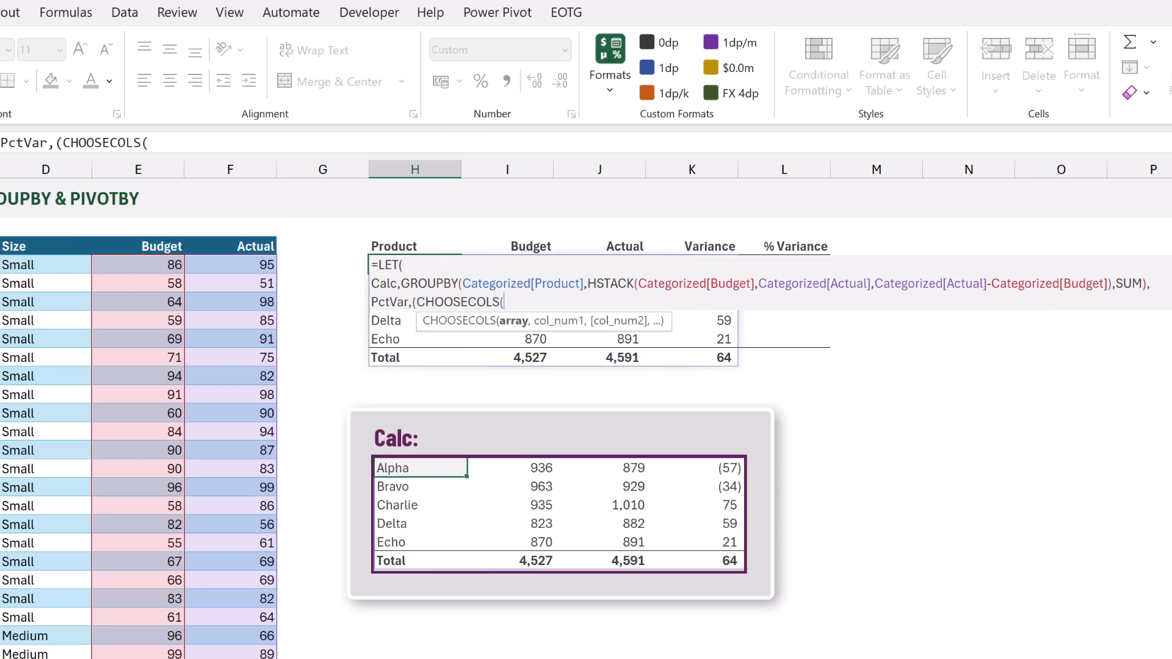
type("Calc")
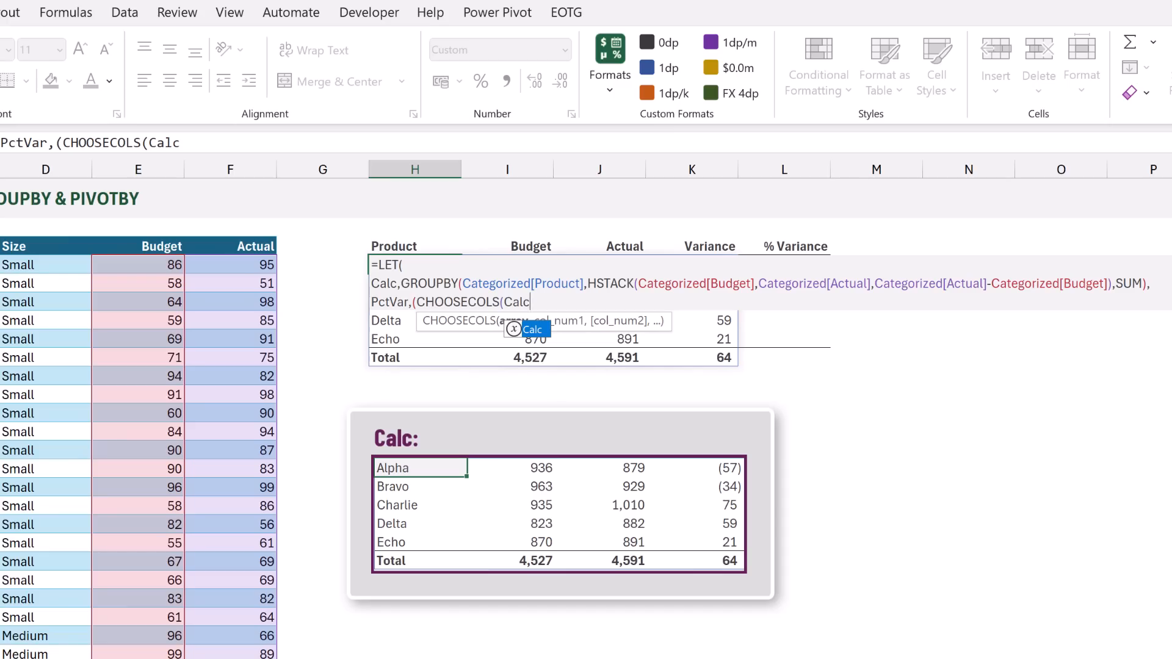
type(",3")
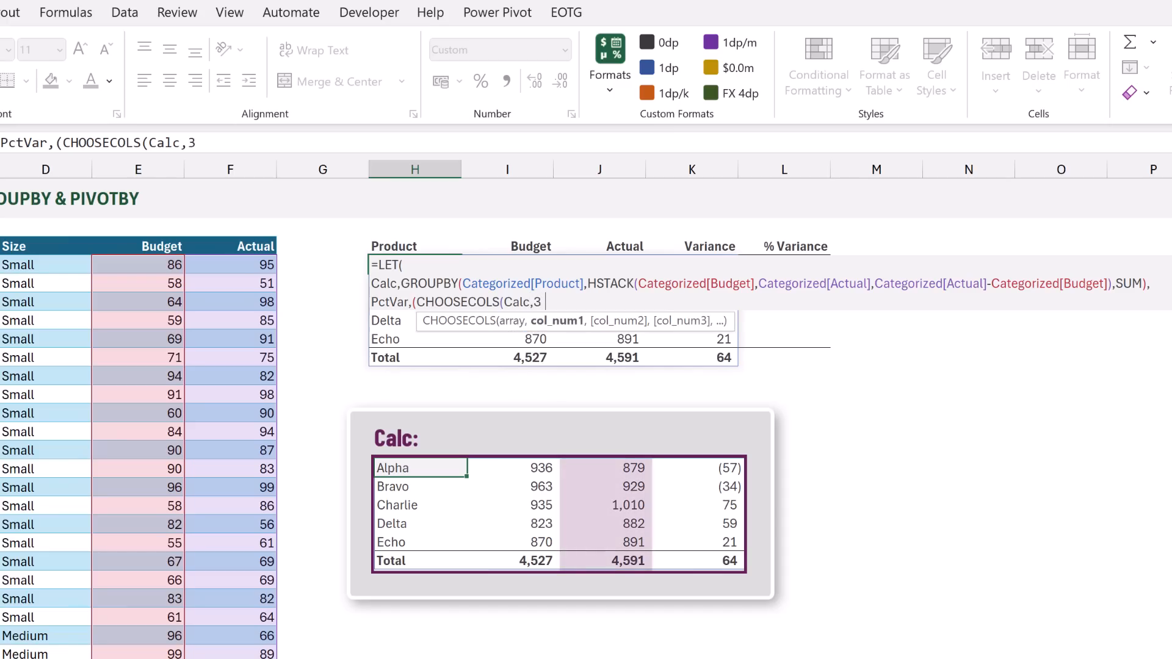
type(")")
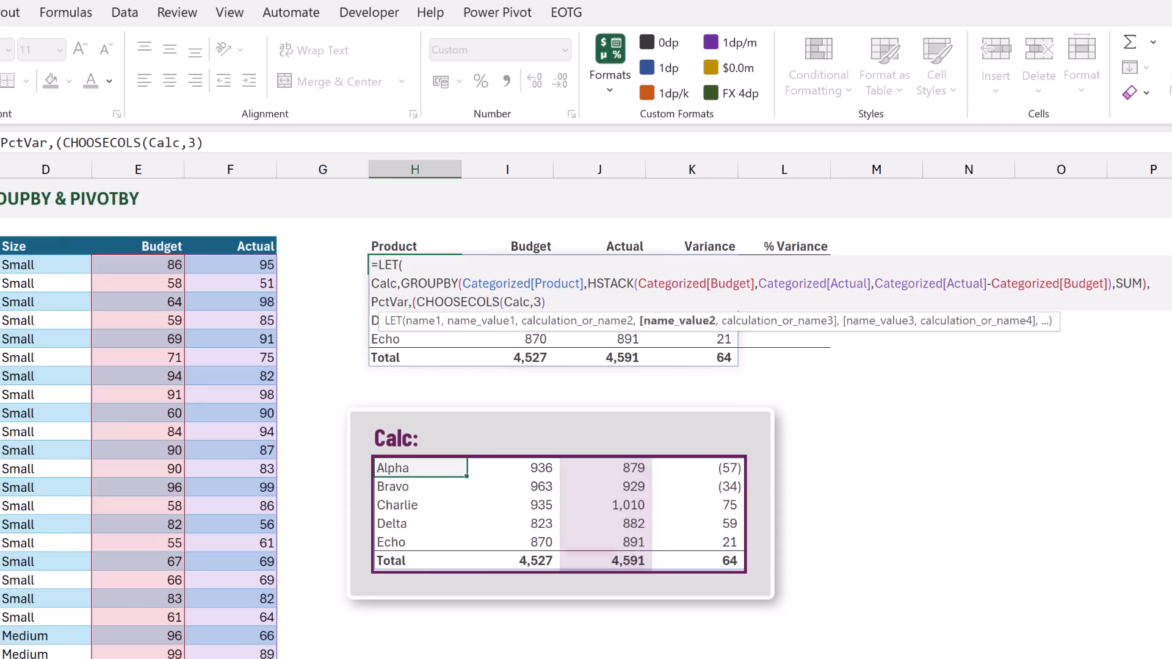
type("-")
type("CHOOSECO")
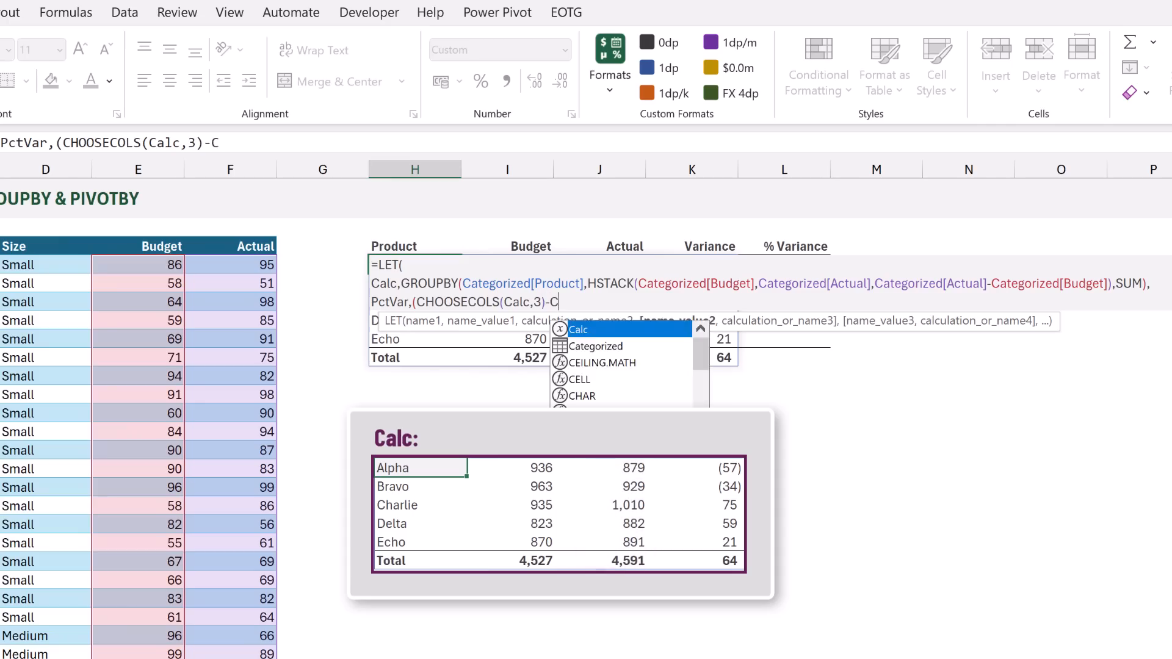
type("LS")
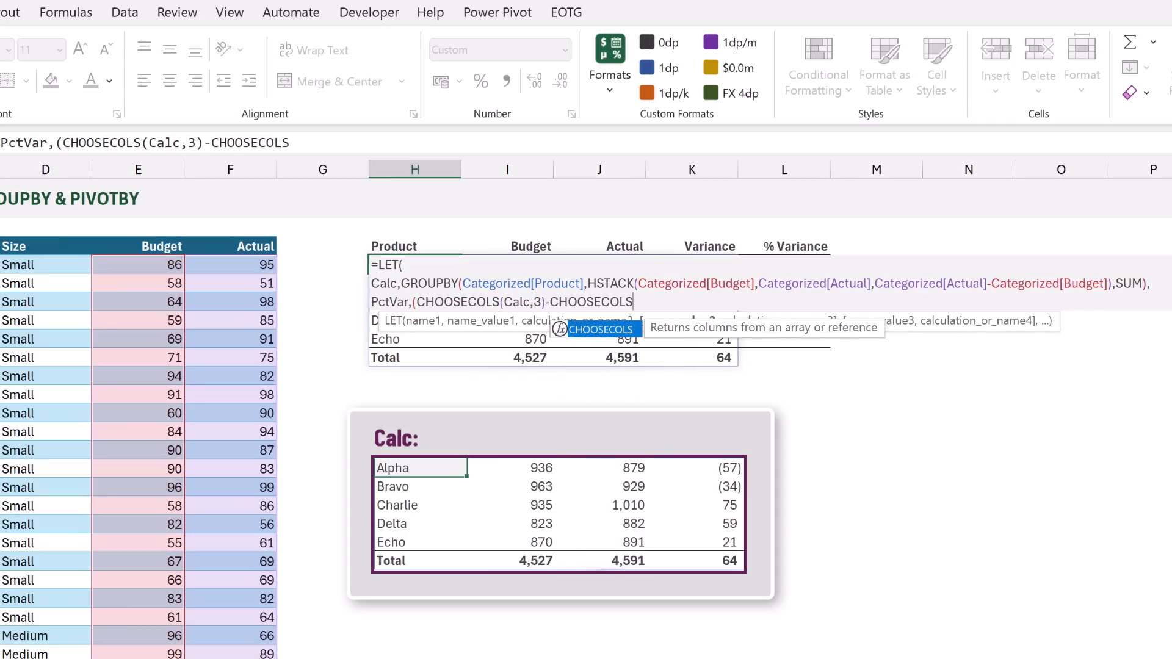
type("(Calc")
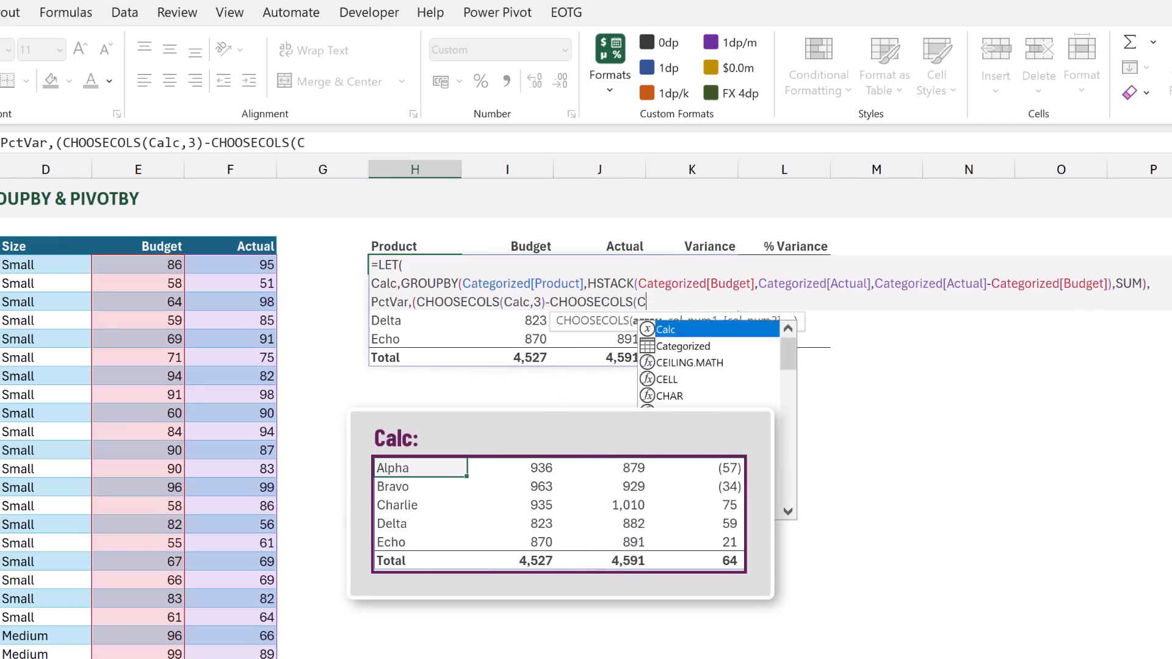
type(",")
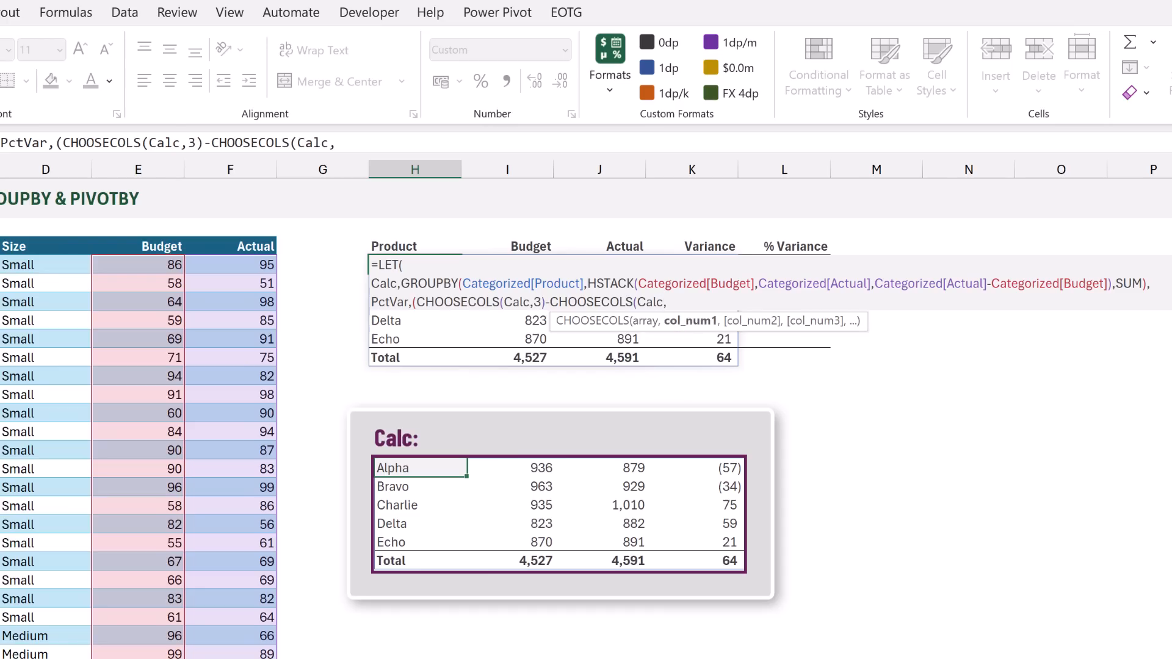
type("2")
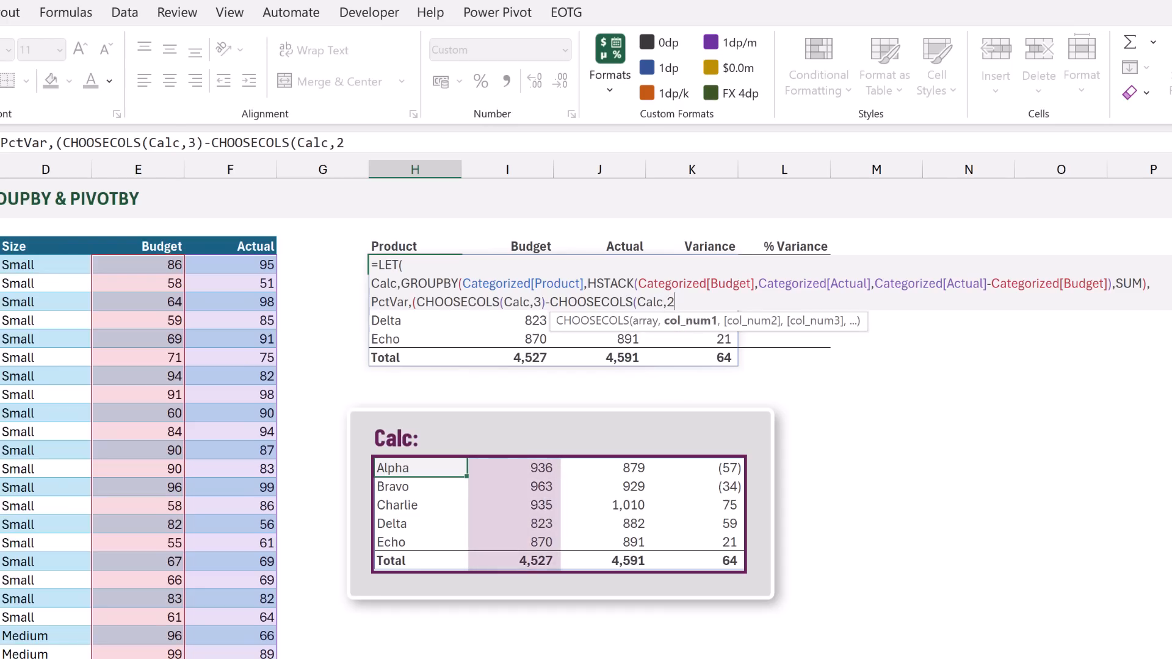
type("))")
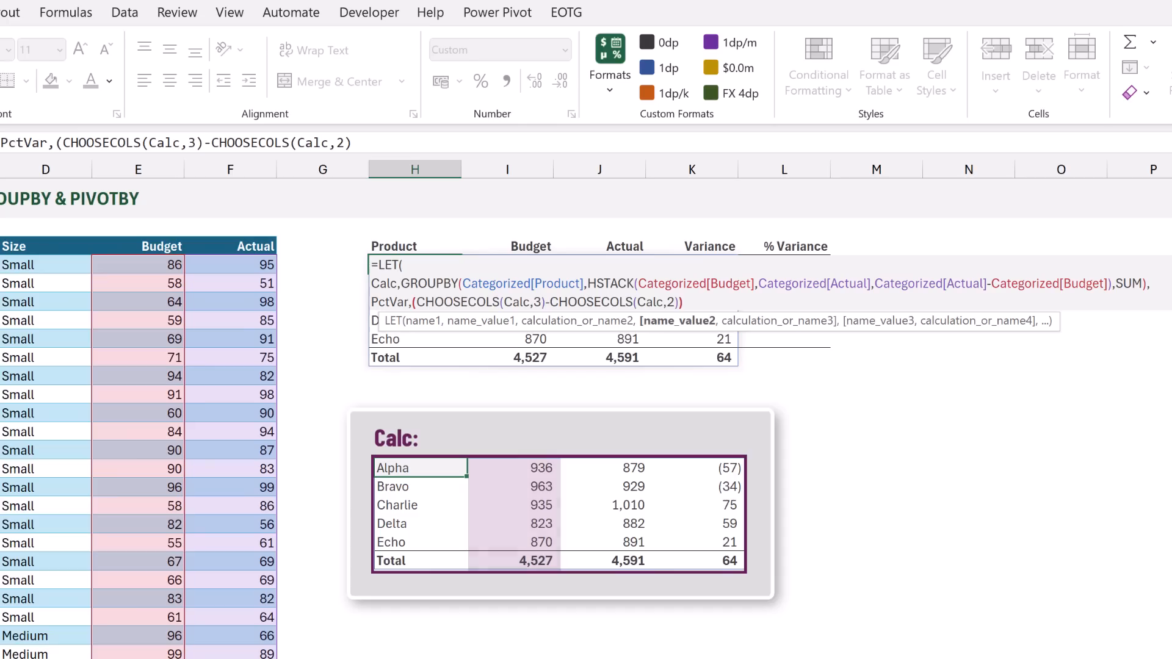
type(")/CHOOSE")
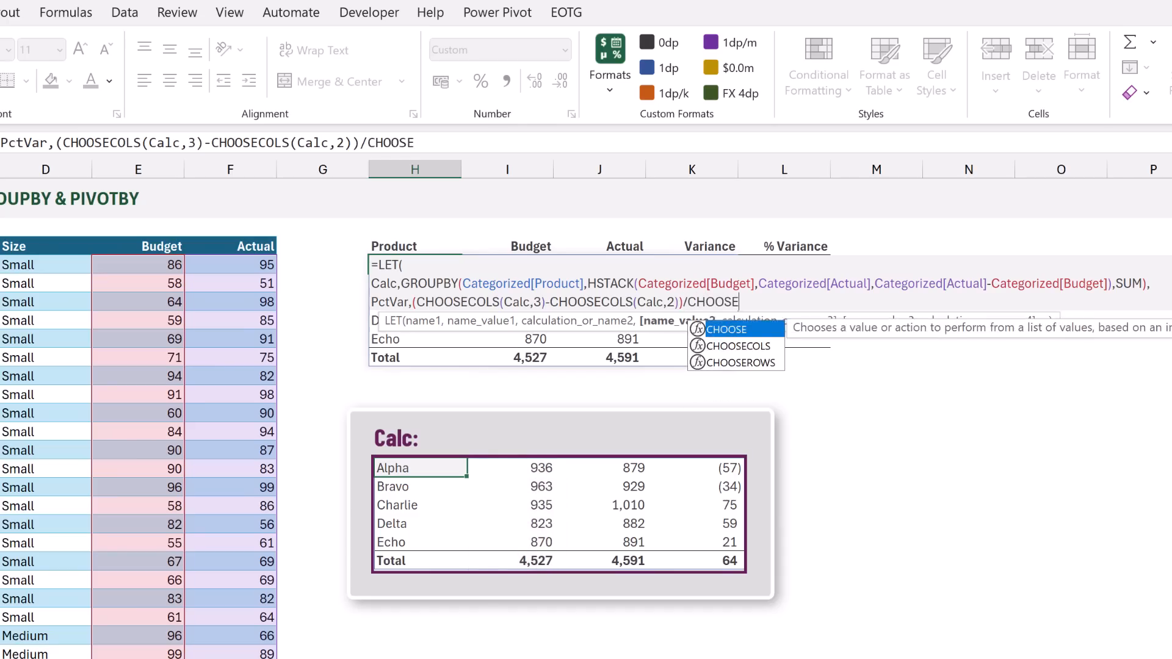
type("COLS(Calc,2")
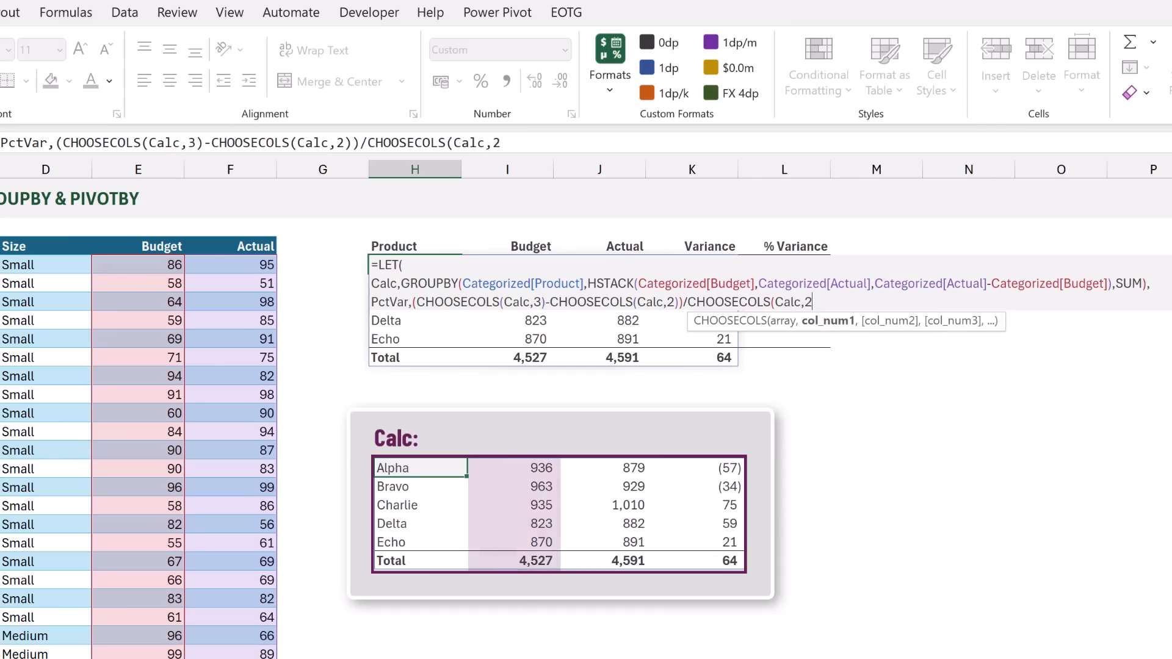
type("),")
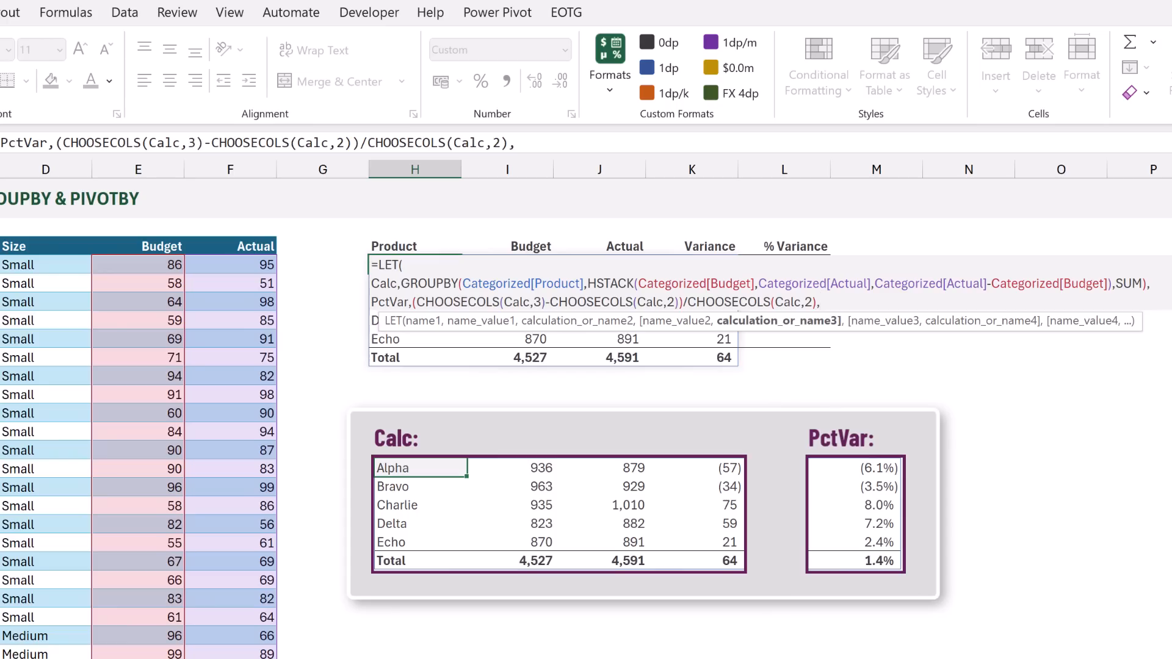
Add a LET variable Result on a new line, defined as HSTACK(Calc,PctVar) and followed by a comma
key("alt+Return")
type("Result,HSTACK(")
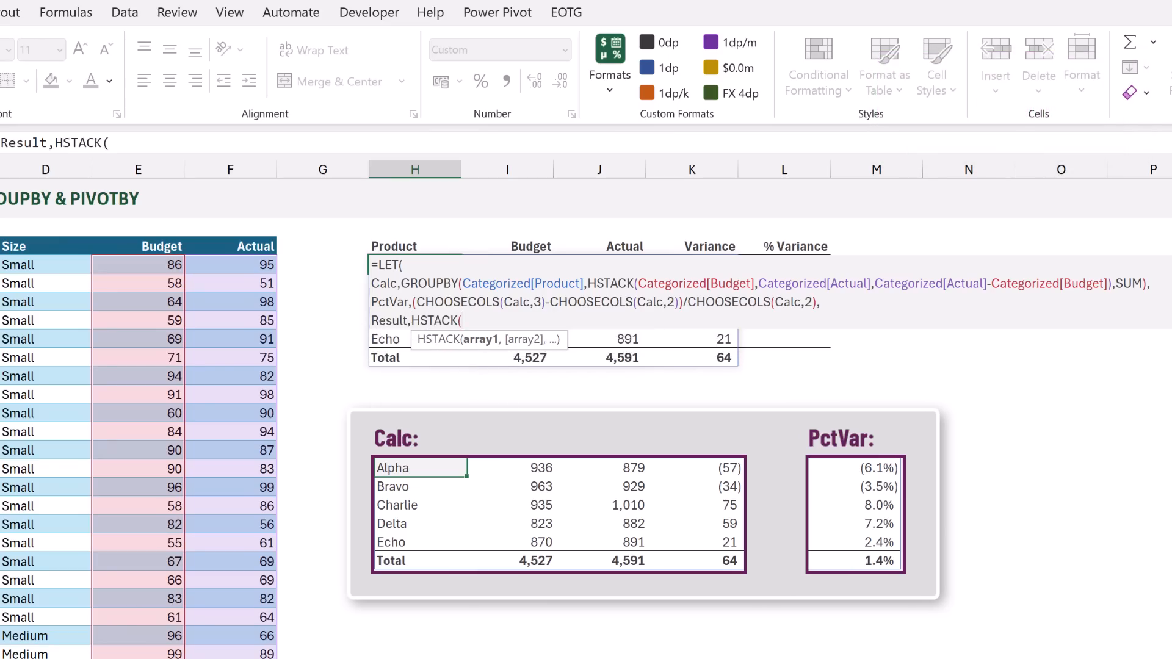
type("Calc,")
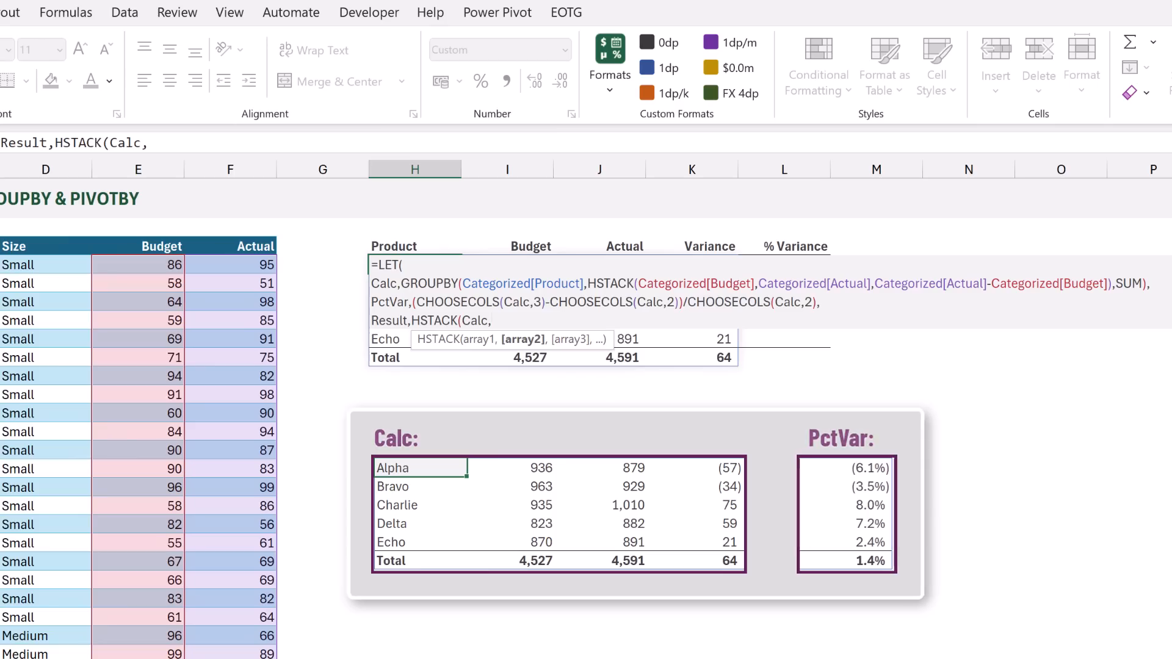
type("PctVar ")
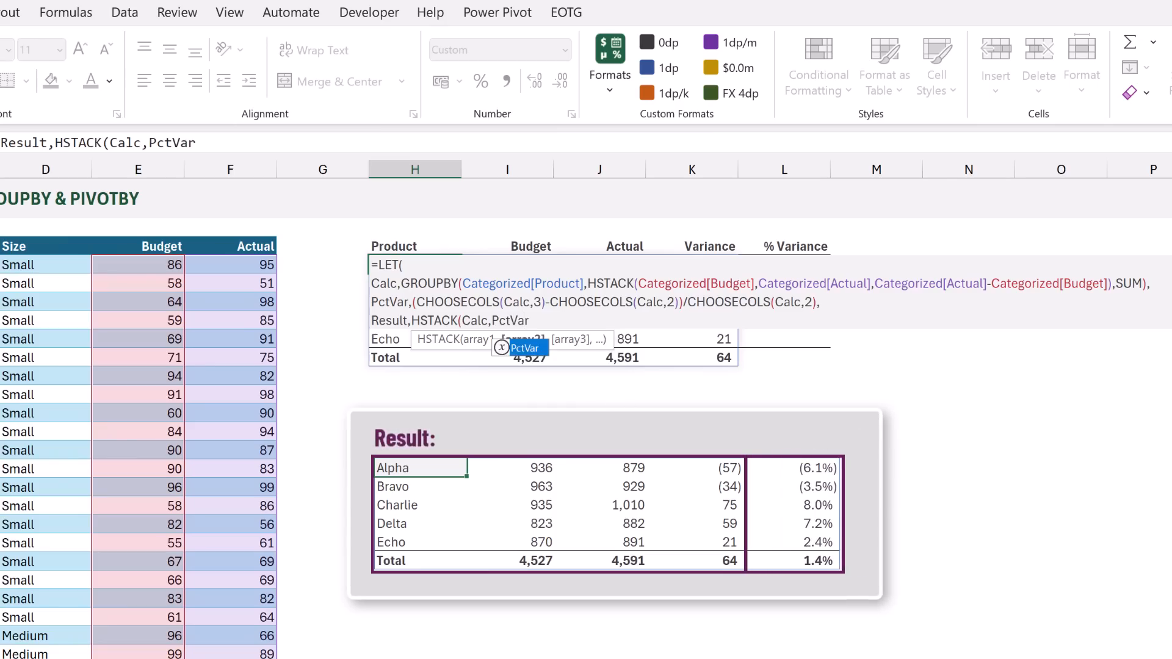
type("),")
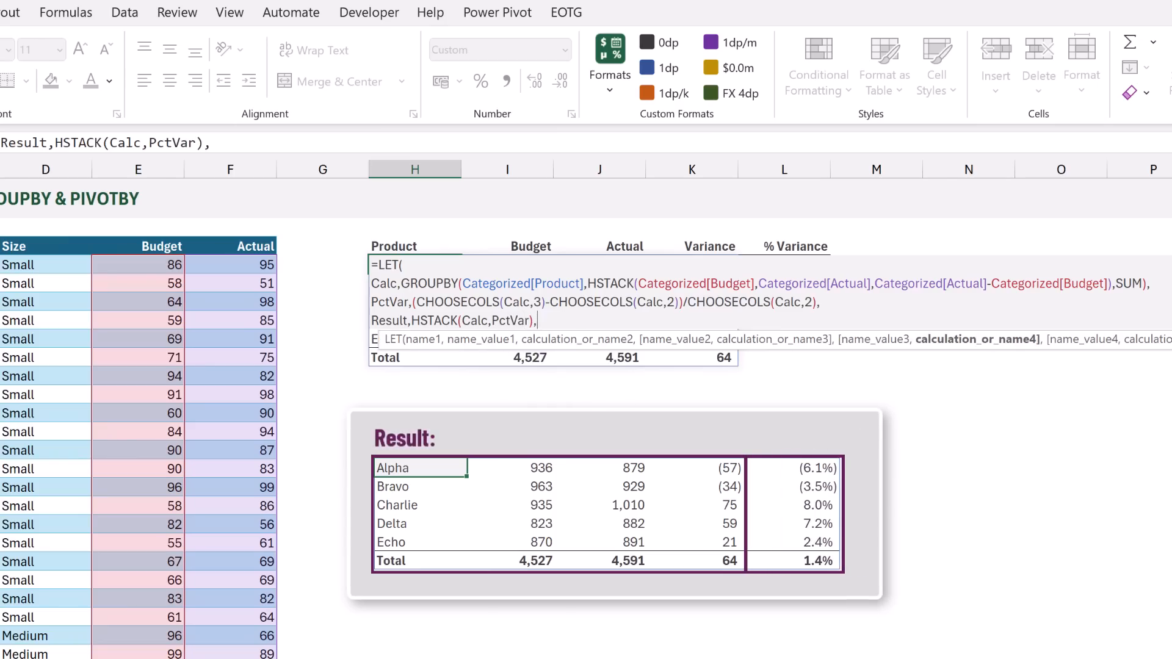
Return Result as the LET output on a new line, close the function and commit the H4 formula
key("alt+Return")
type("Re")
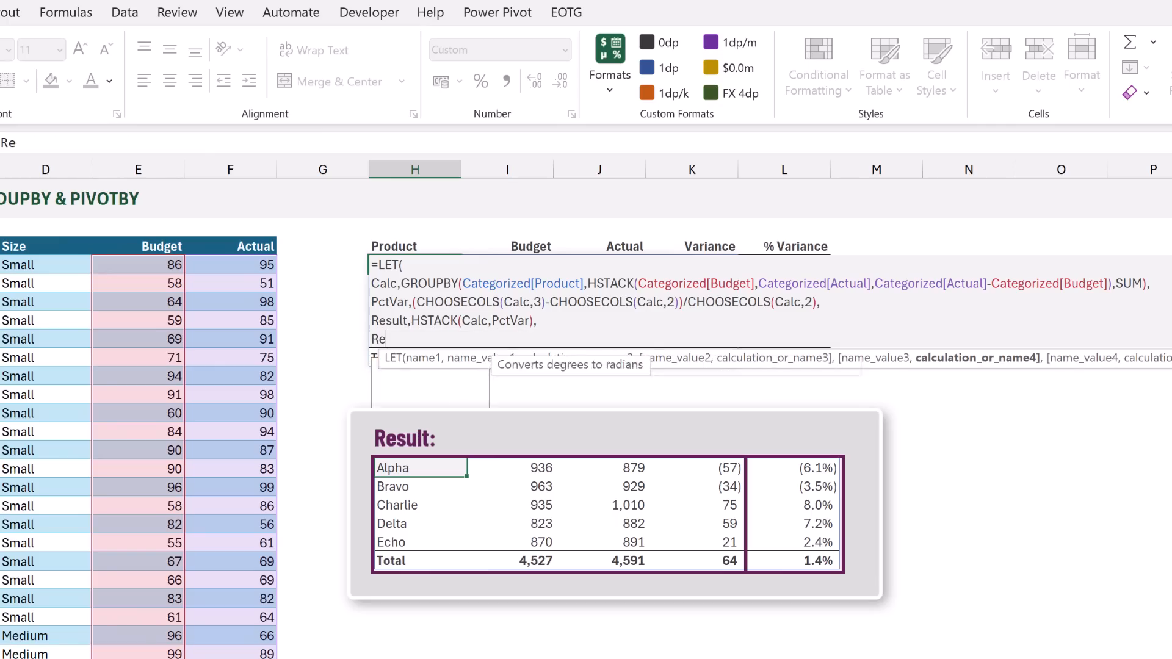
type("sult)")
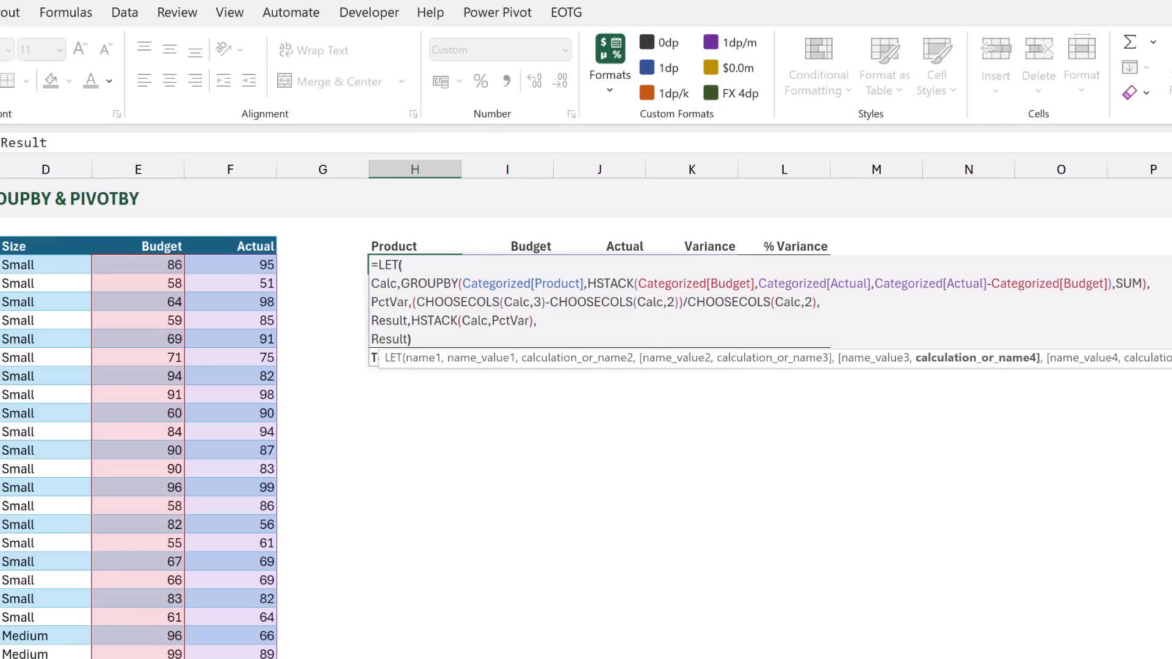
key("ctrl+Return")
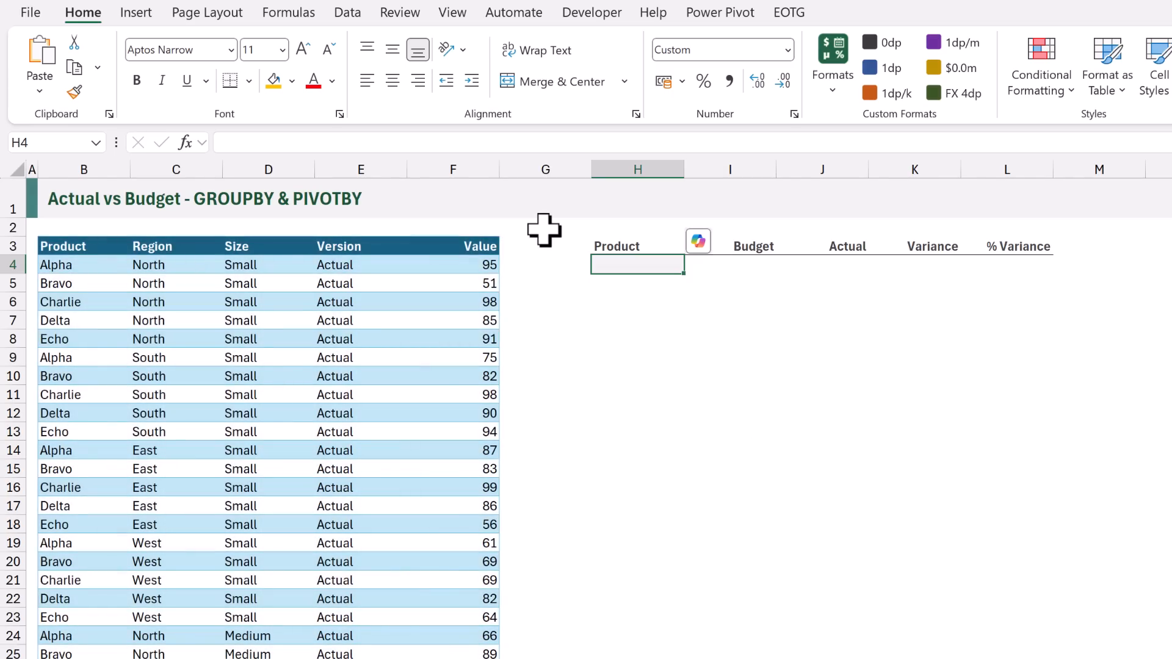
Start a PIVOTBY formula in H4 with Flat[Product] as row fields and Flat[Version] as column fields
type("=P")
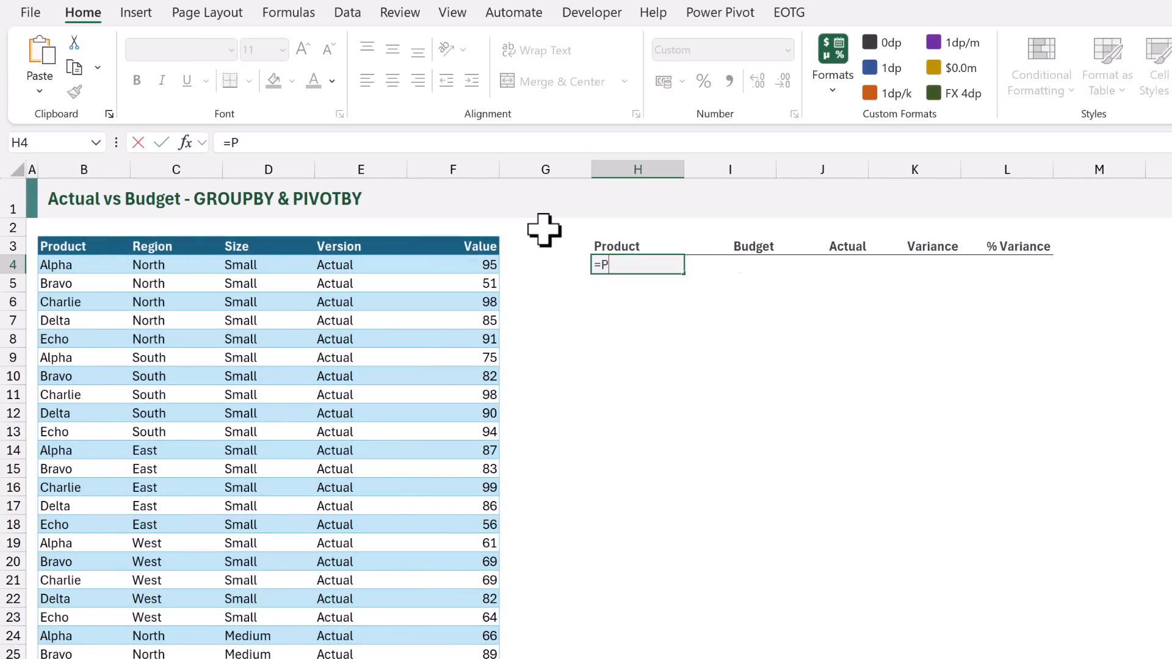
type("IVOTBY(")
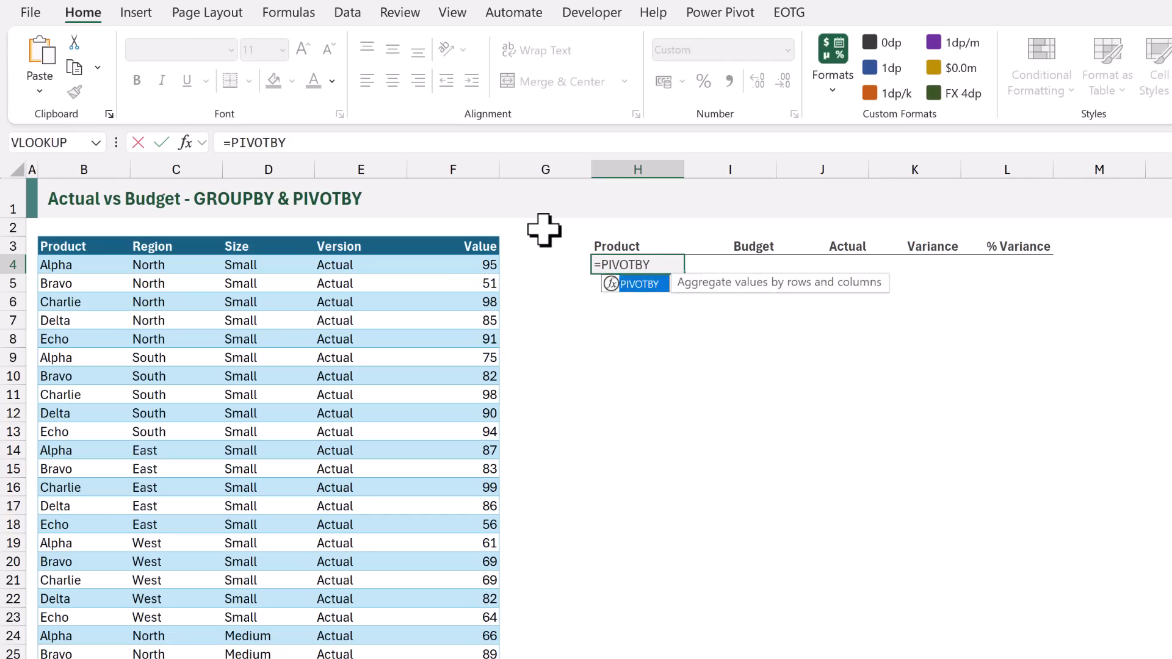
left_click(74, 226)
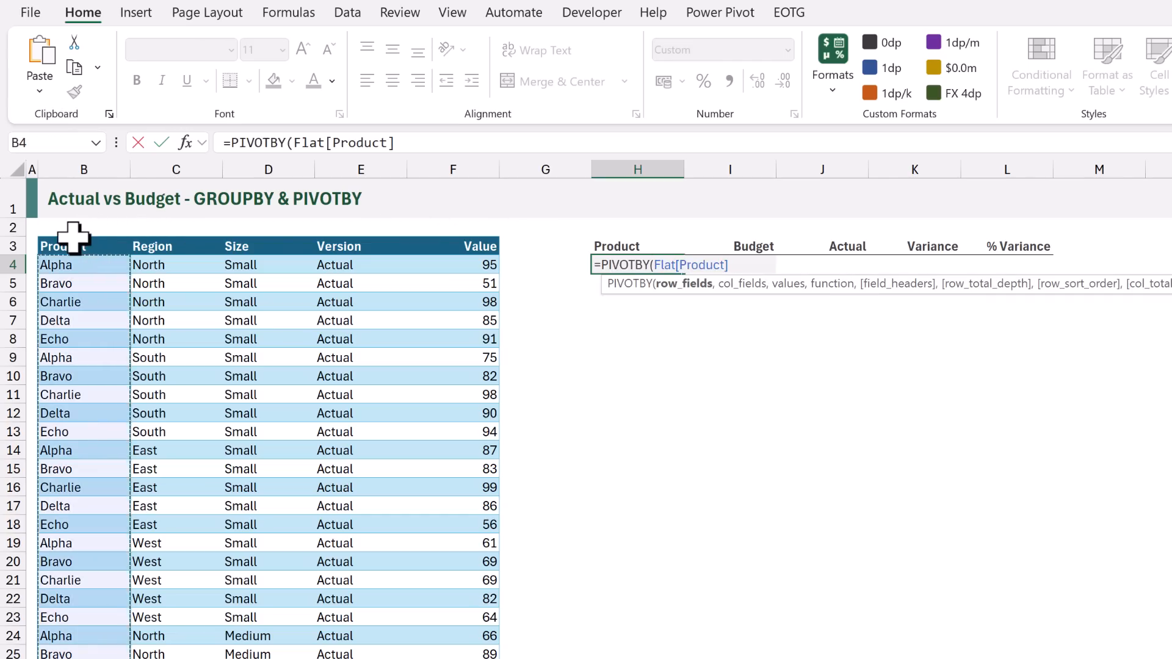
type(",")
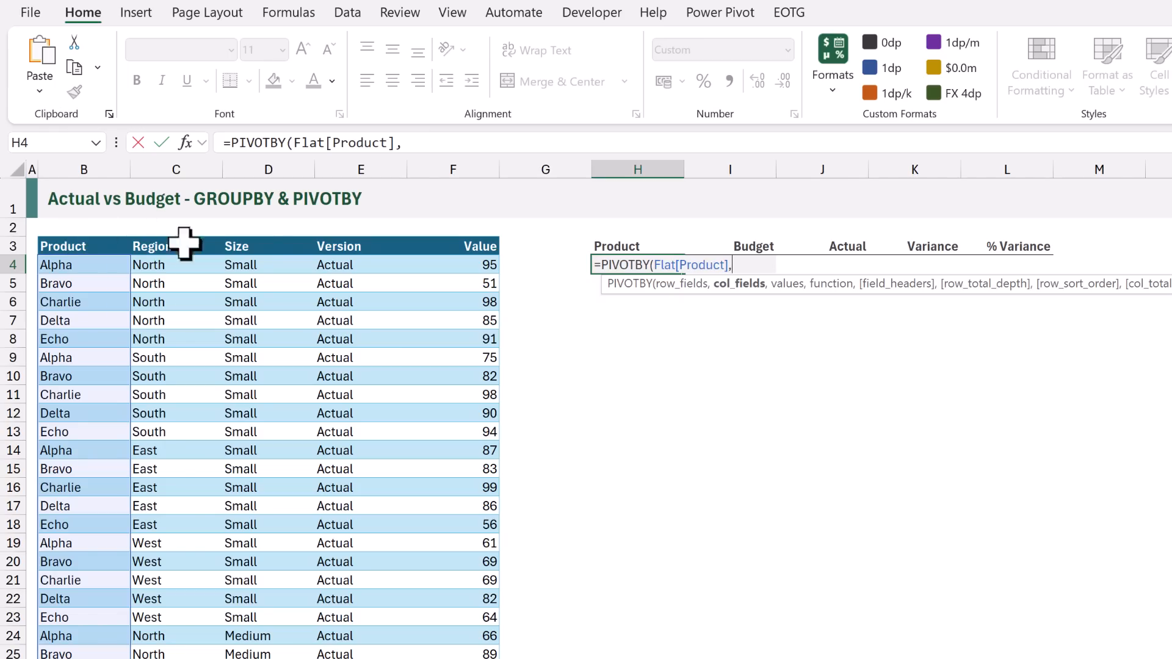
left_click(351, 235)
type(",")
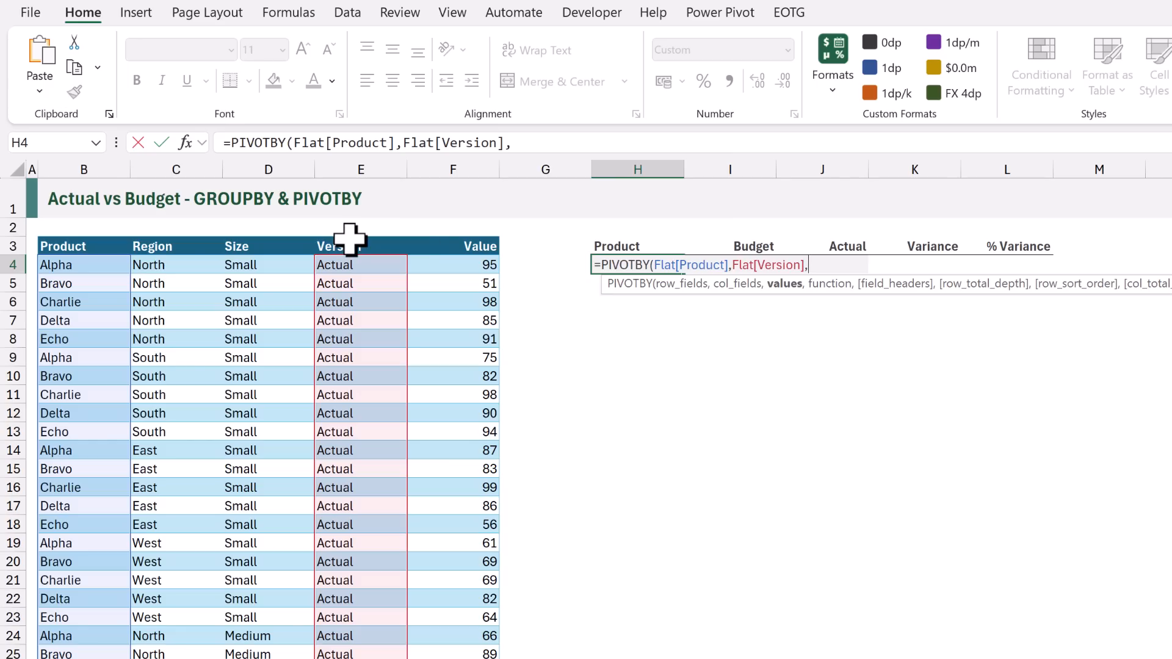
Use Flat[Value] as the PIVOTBY values with the SUM function, then close and commit the formula
left_click(457, 232)
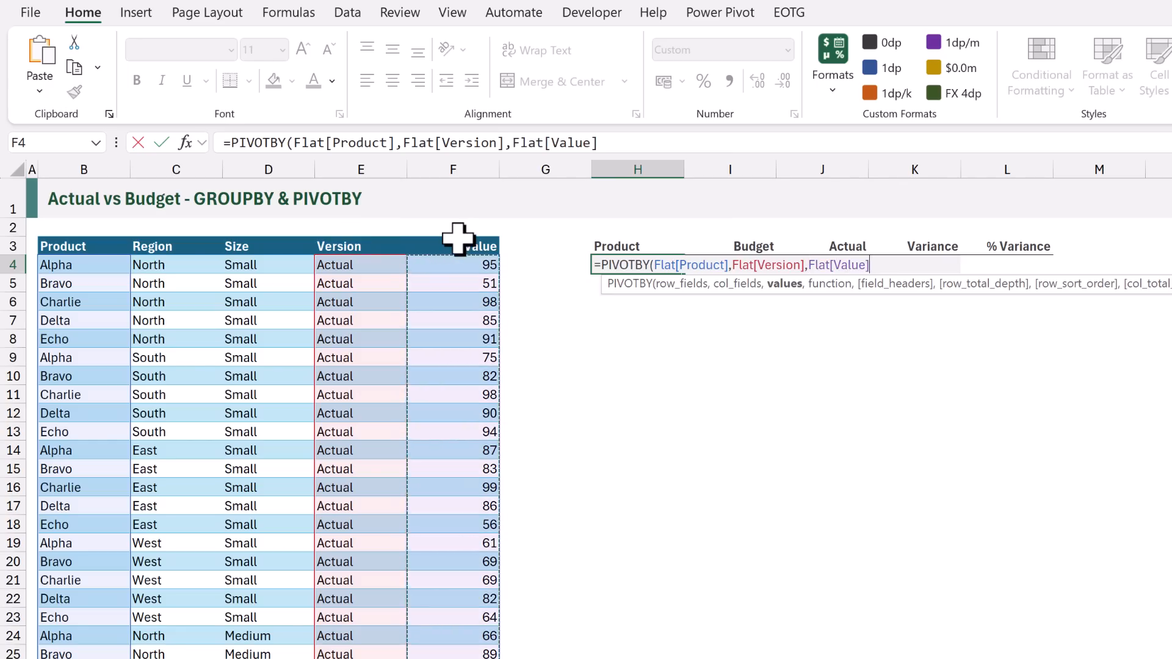
type(",SU")
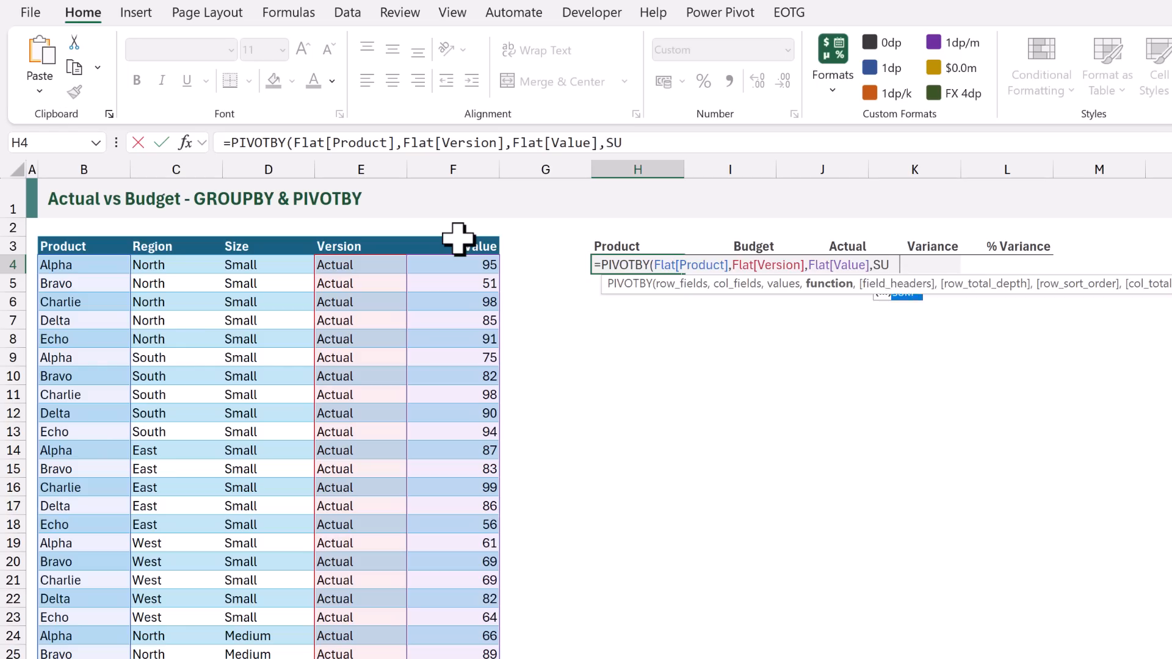
type("M)")
key("ctrl+Return")
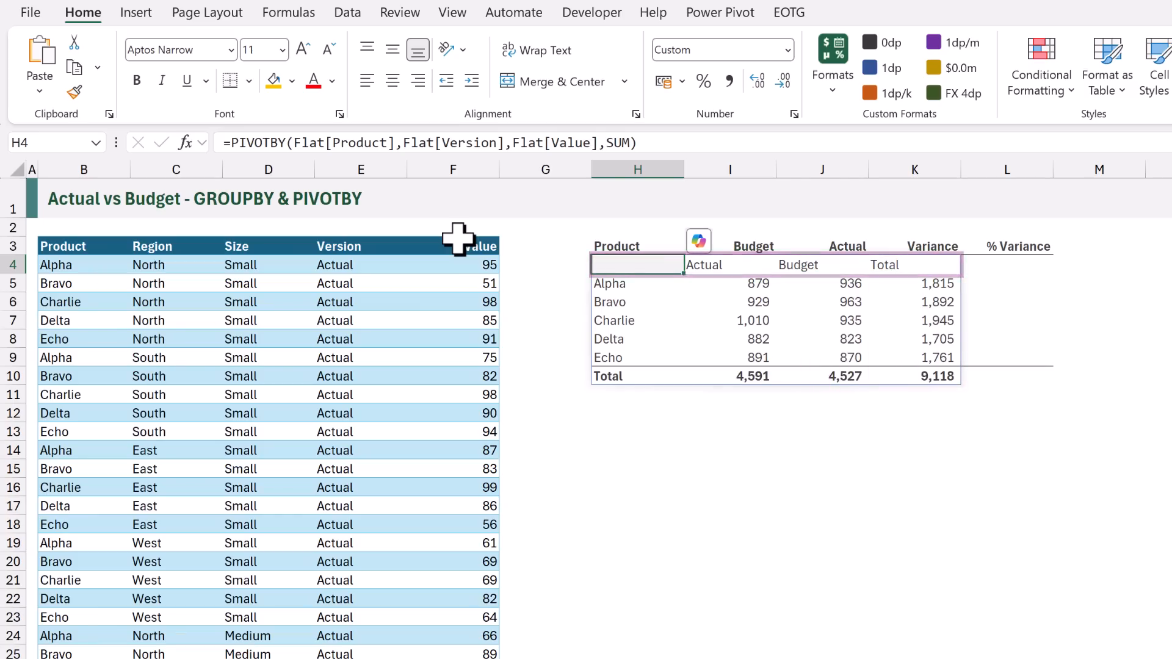
Extend the H4 PIVOTBY after SUM, leaving field_headers, row_total_depth and row_sort_order empty and setting the column total depth to 0 (No totals)
key("F2")
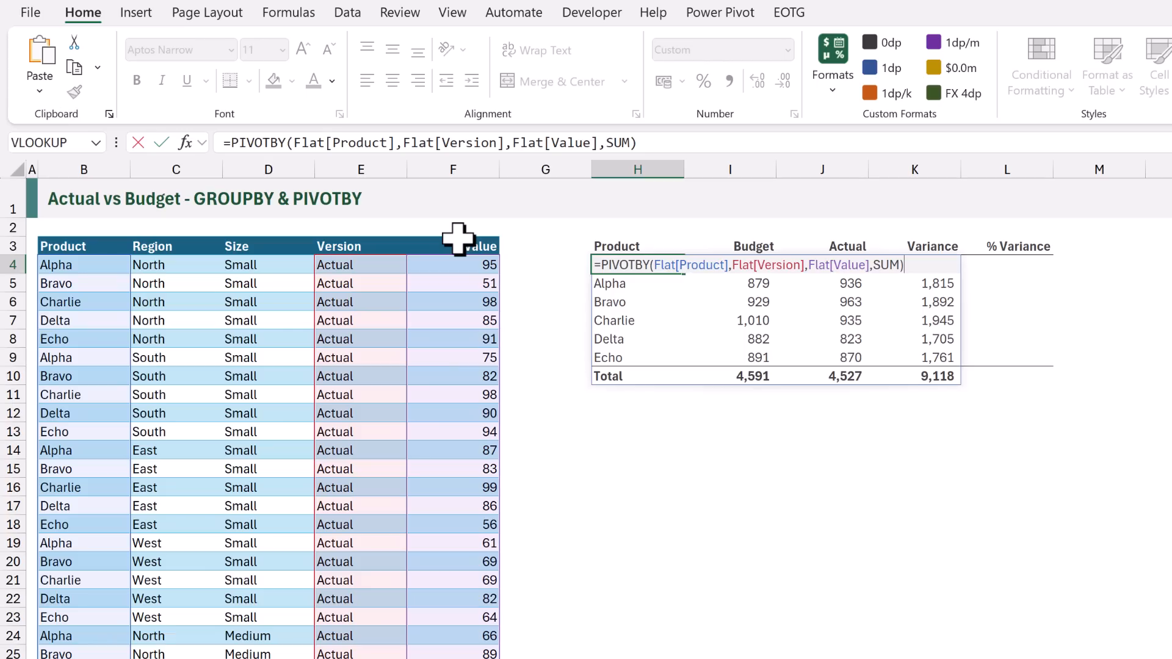
key("BackSpace")
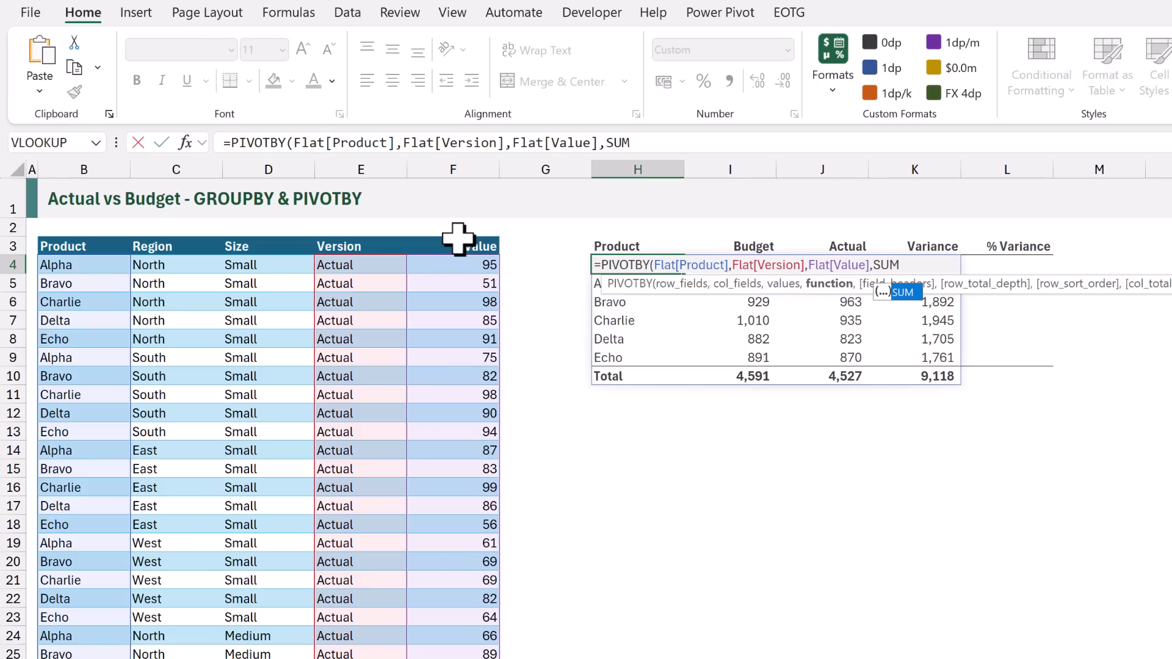
type(",")
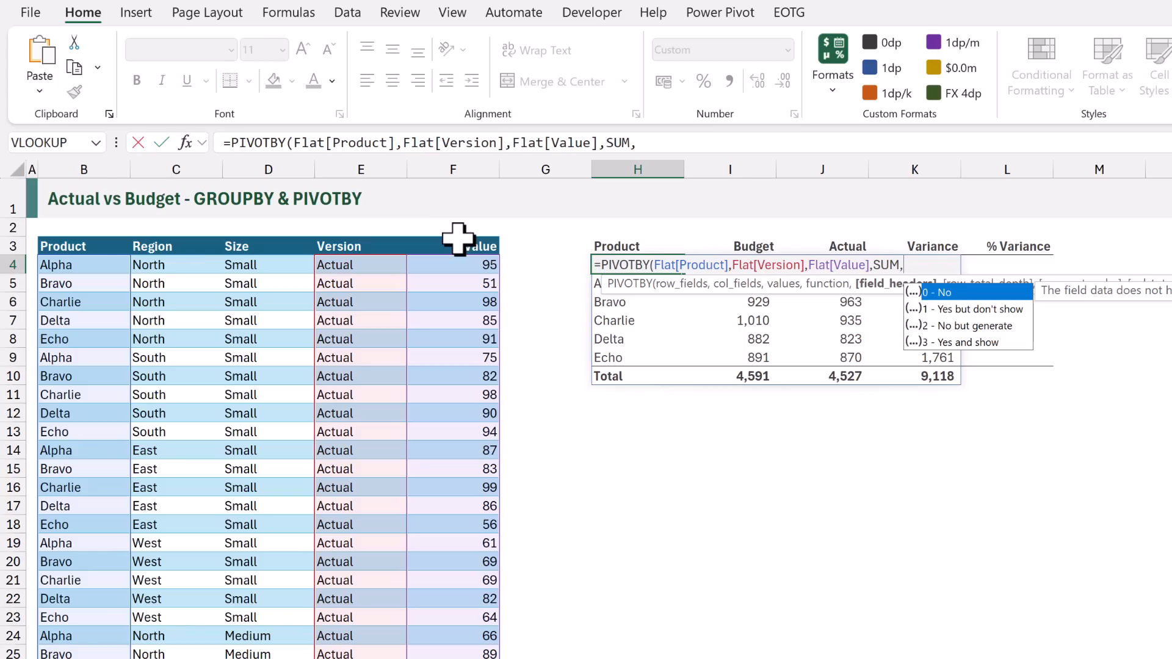
type(",")
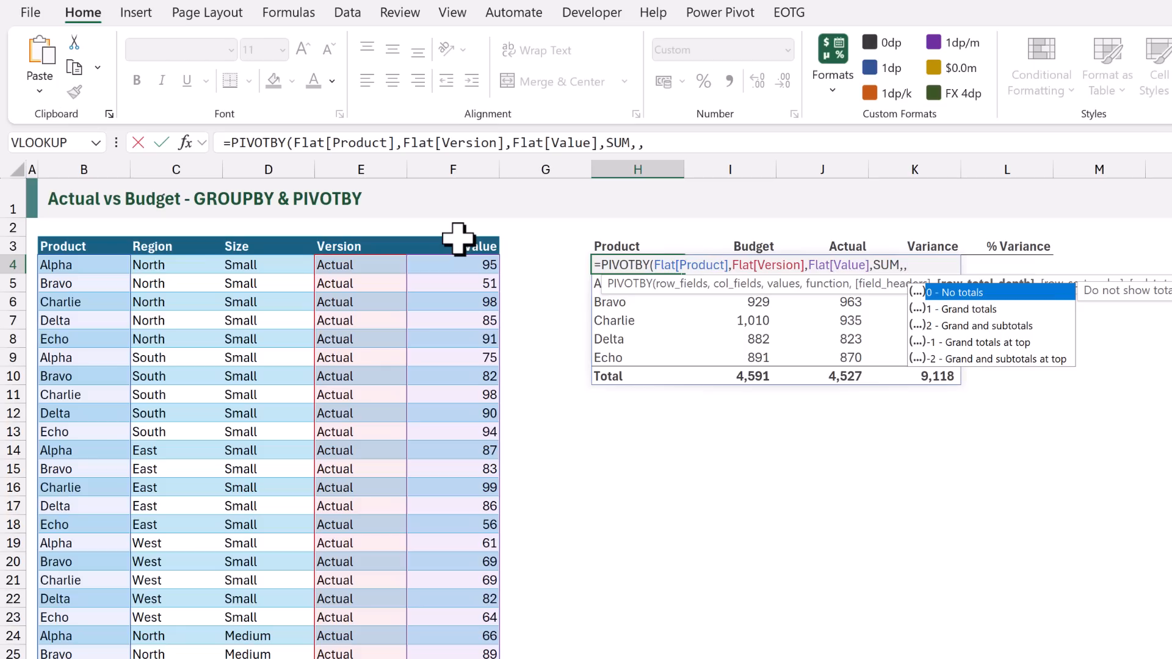
type(",")
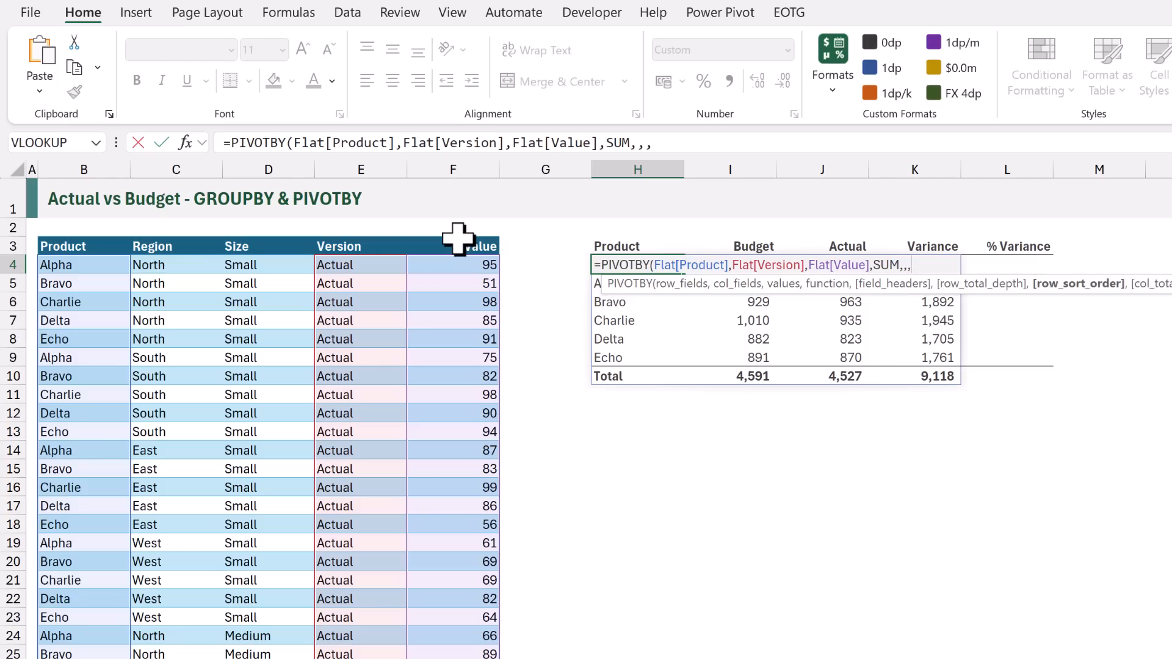
type(",")
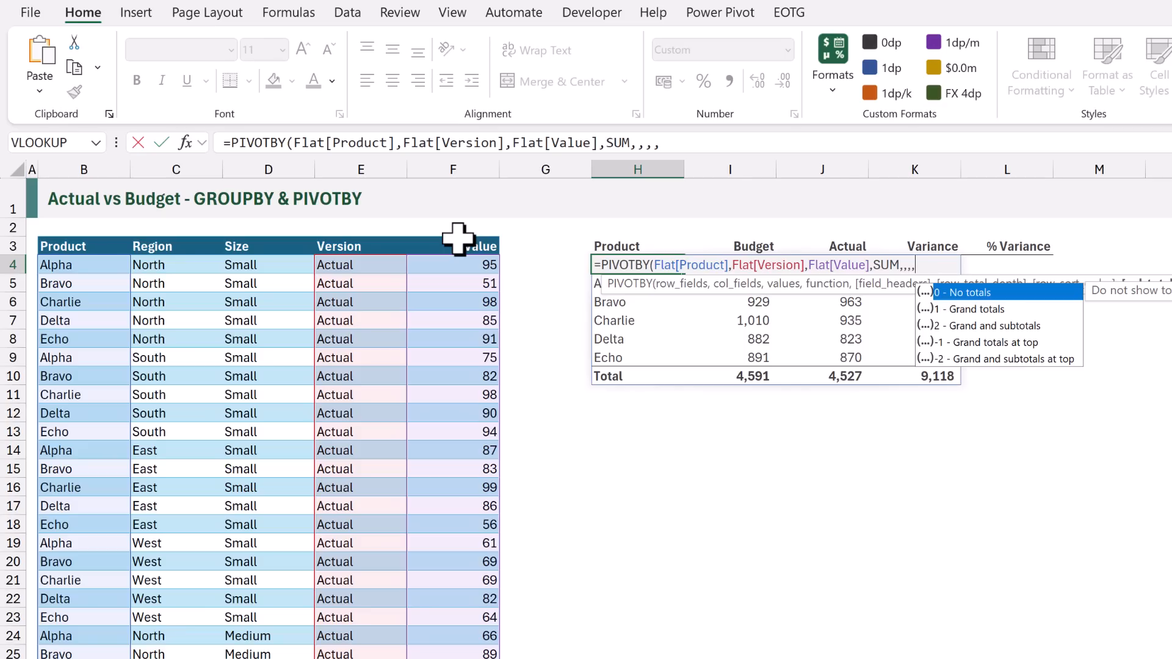
type("0")
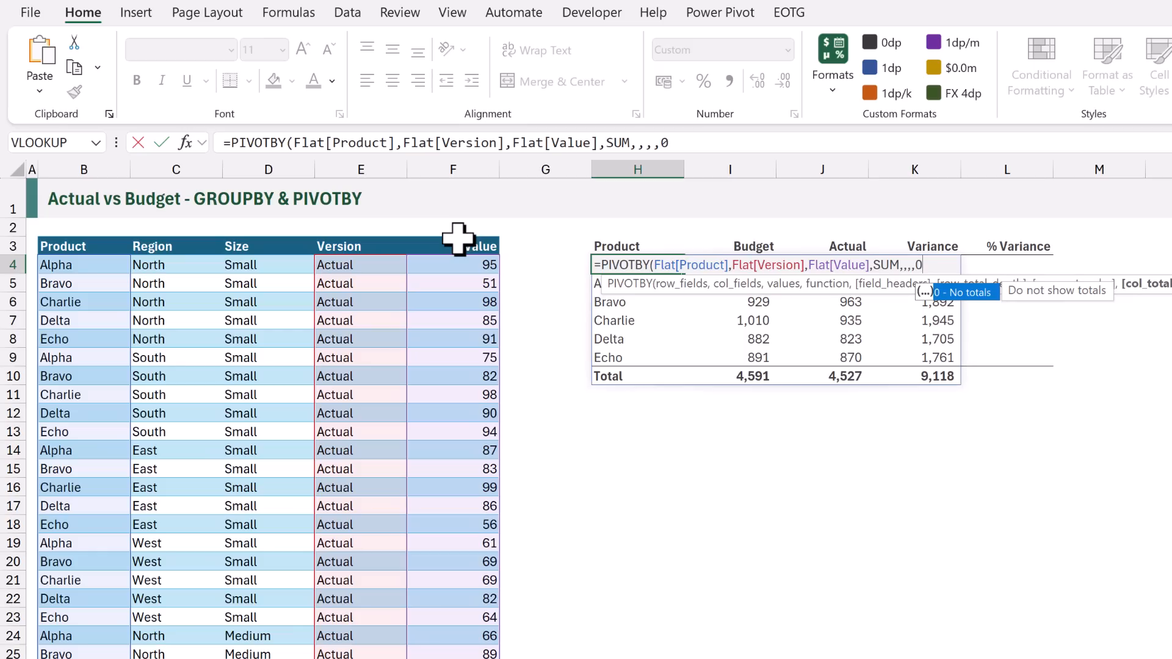
type(",")
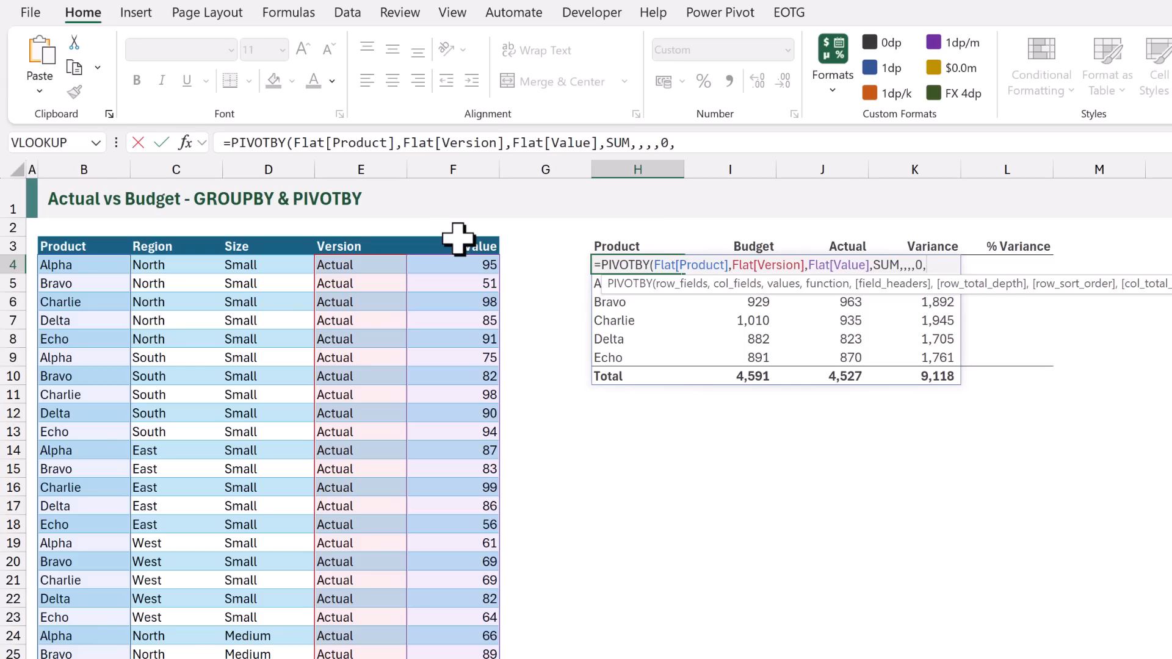
Set the PIVOTBY column sort order to -1, close the function and commit the H4 formula
type("-1)")
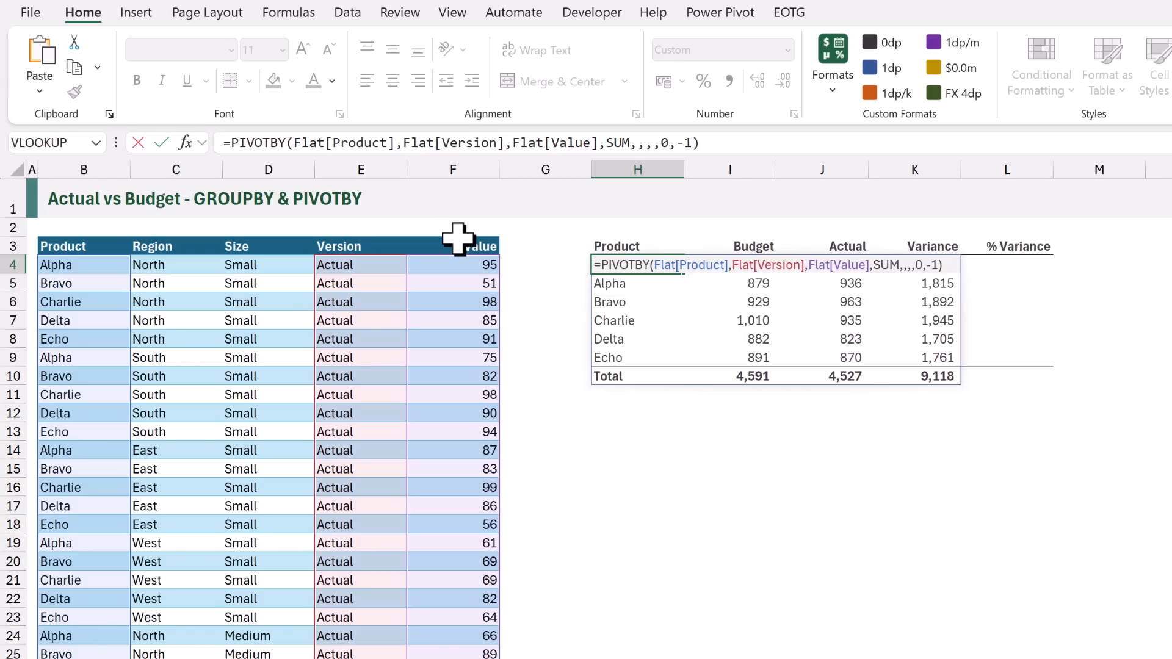
key("ctrl+Return")
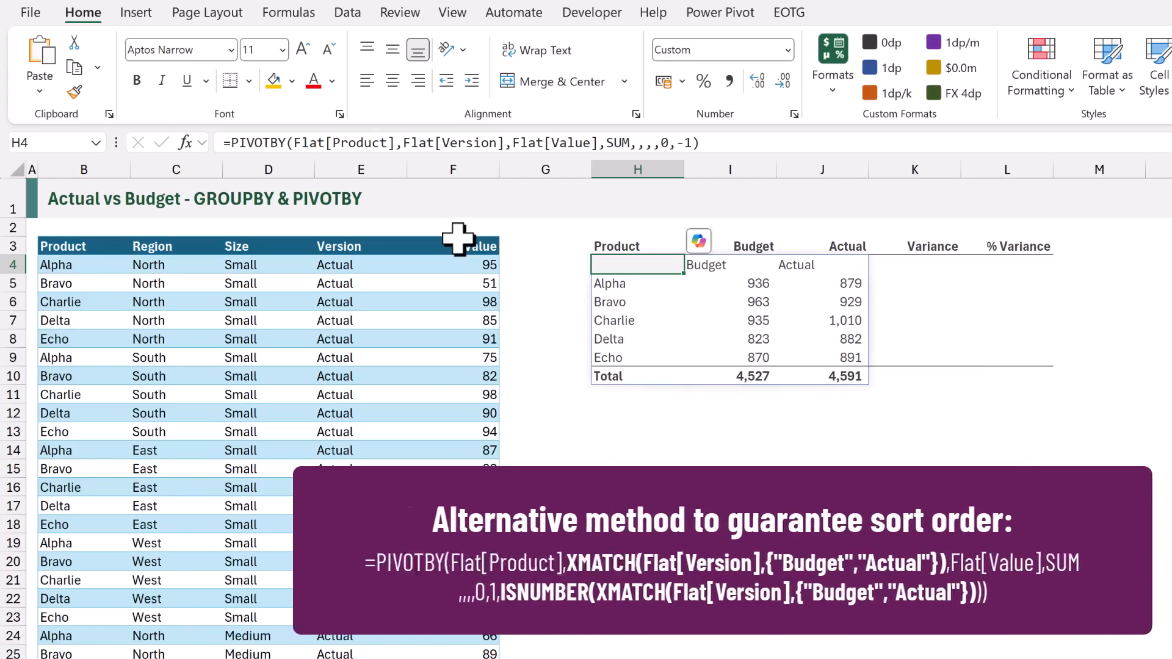
Wrap the H4 PIVOTBY formula in DROP with 1 row removed to strip the header row, and commit it
key("F2")
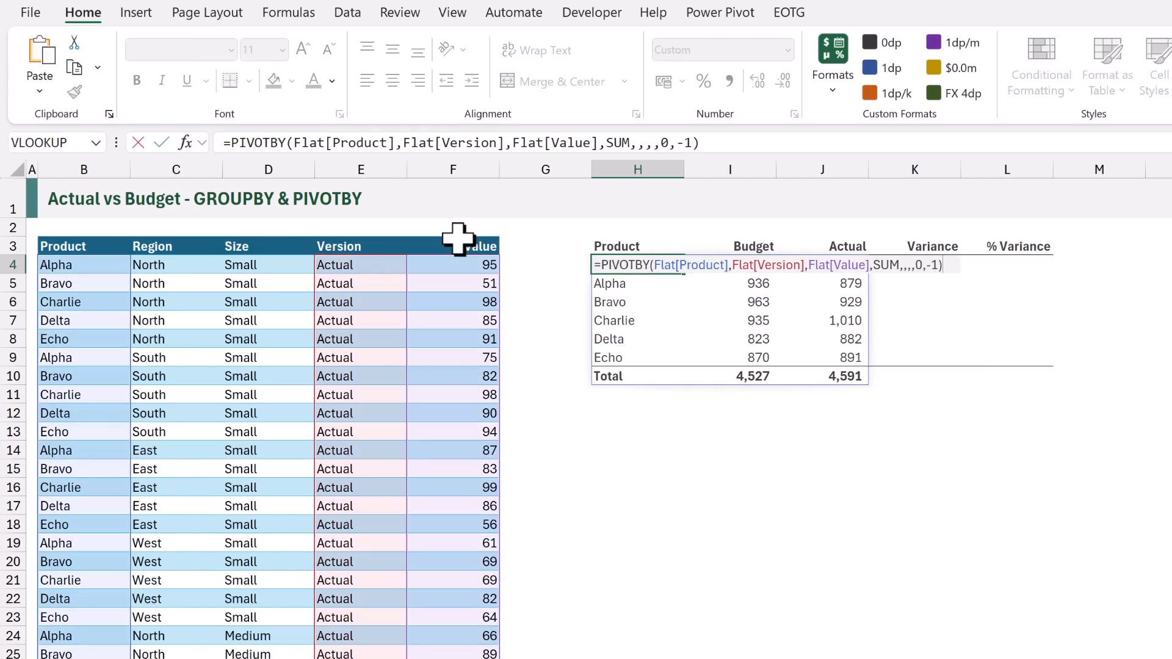
key("Home")
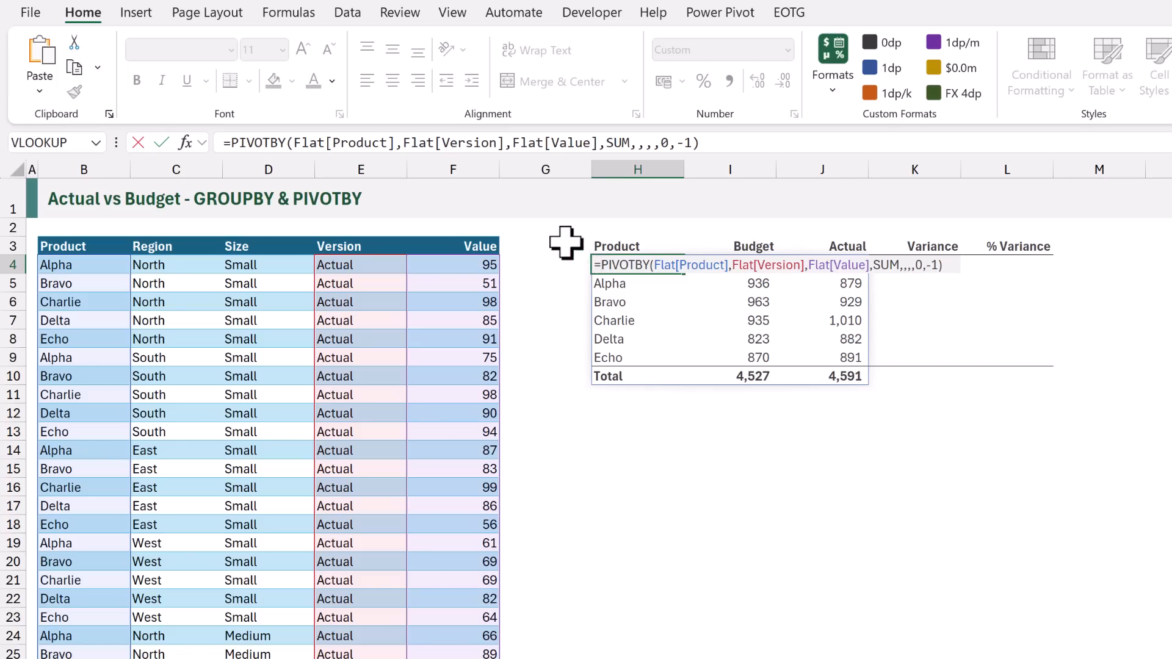
type("DROP(")
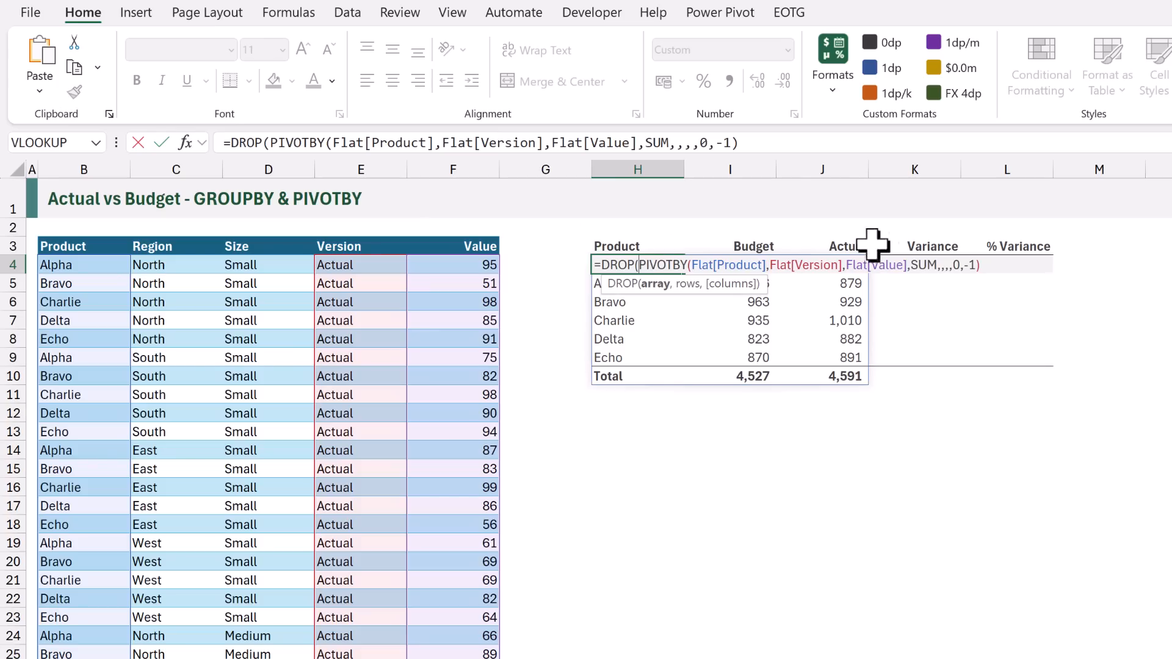
left_click(1000, 269)
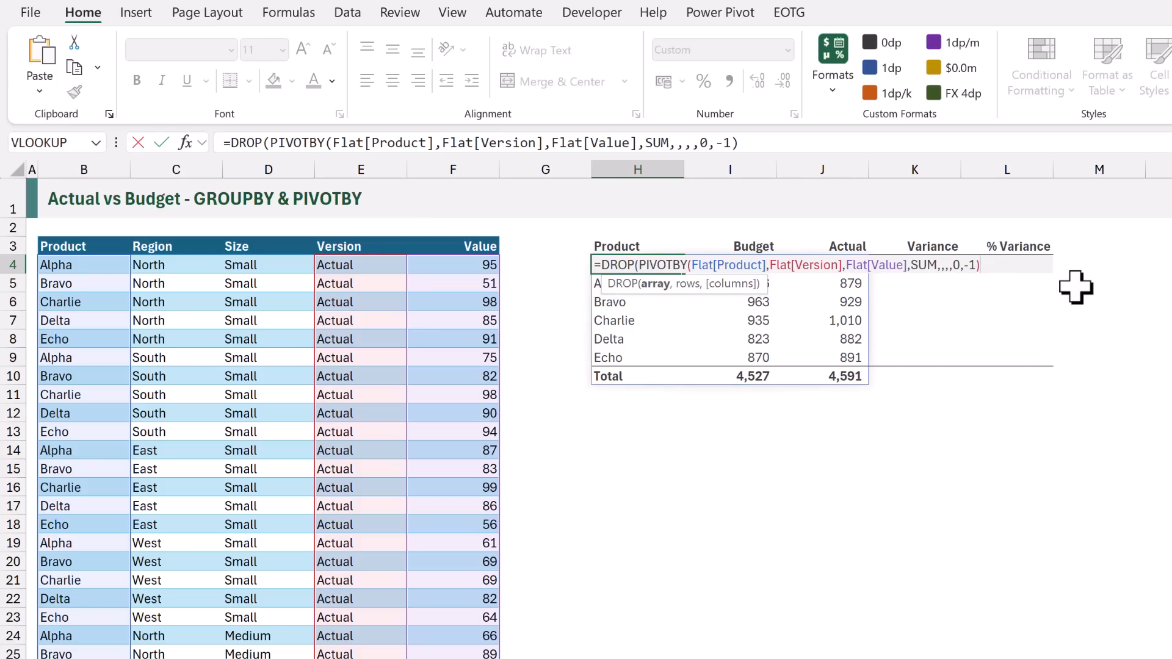
type(",1)")
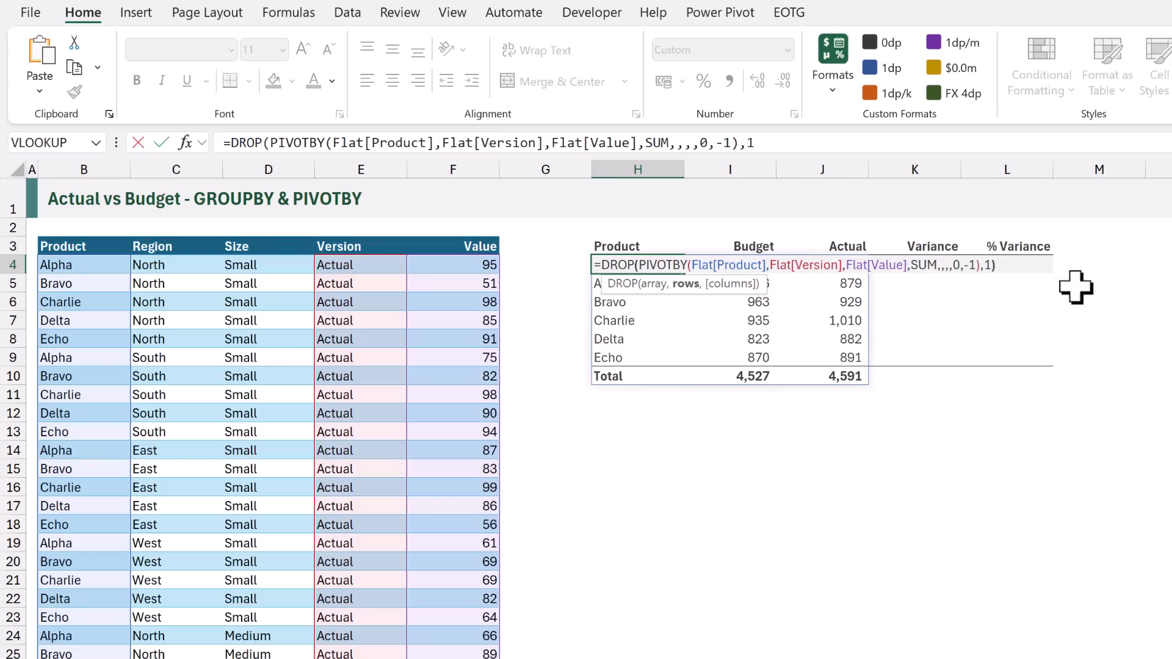
key("ctrl+Return")
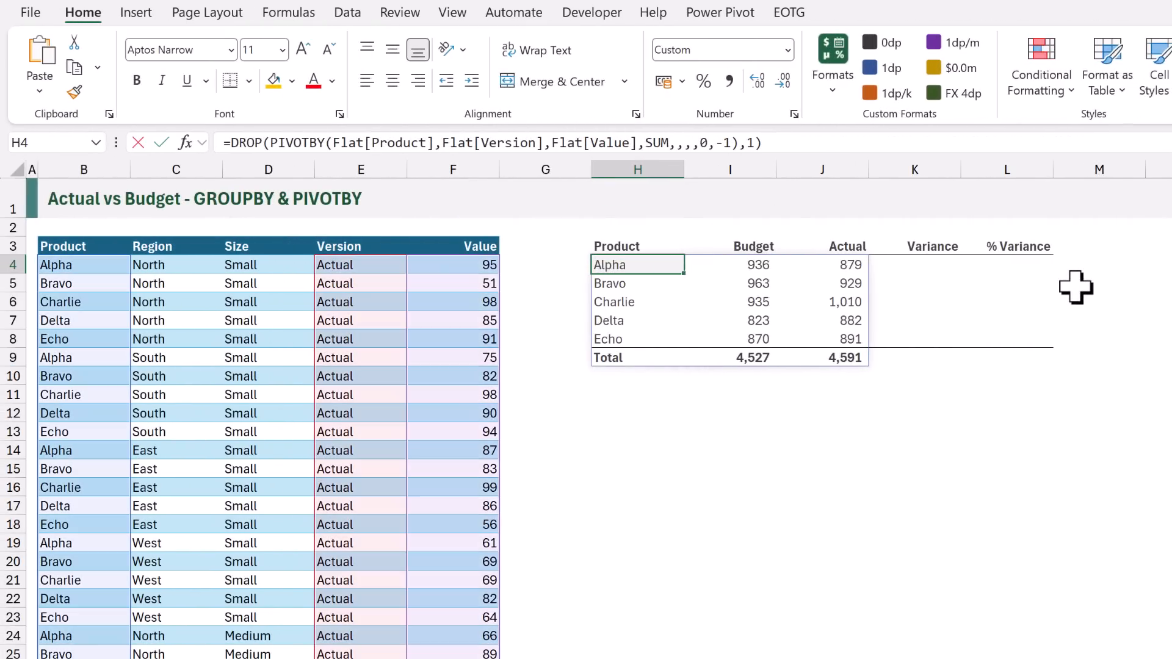
Wrap the H4 formula in LET on separate lines, naming the existing DROP(PIVOTBY) expression Calc
key("F2")
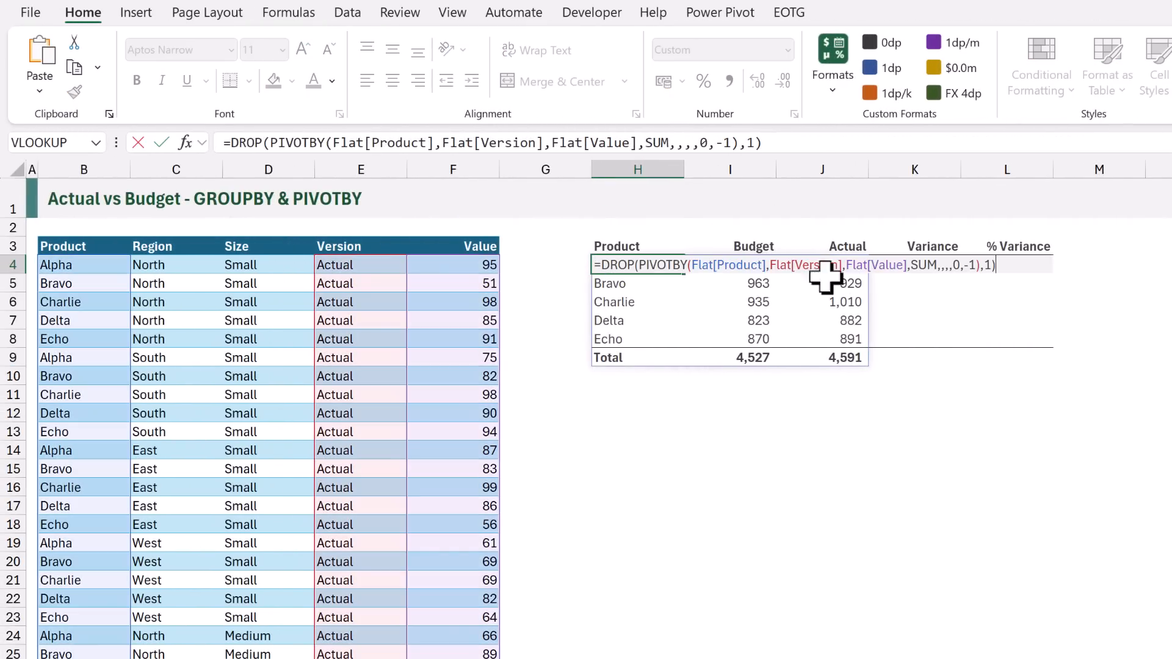
left_click(602, 267)
type("LET")
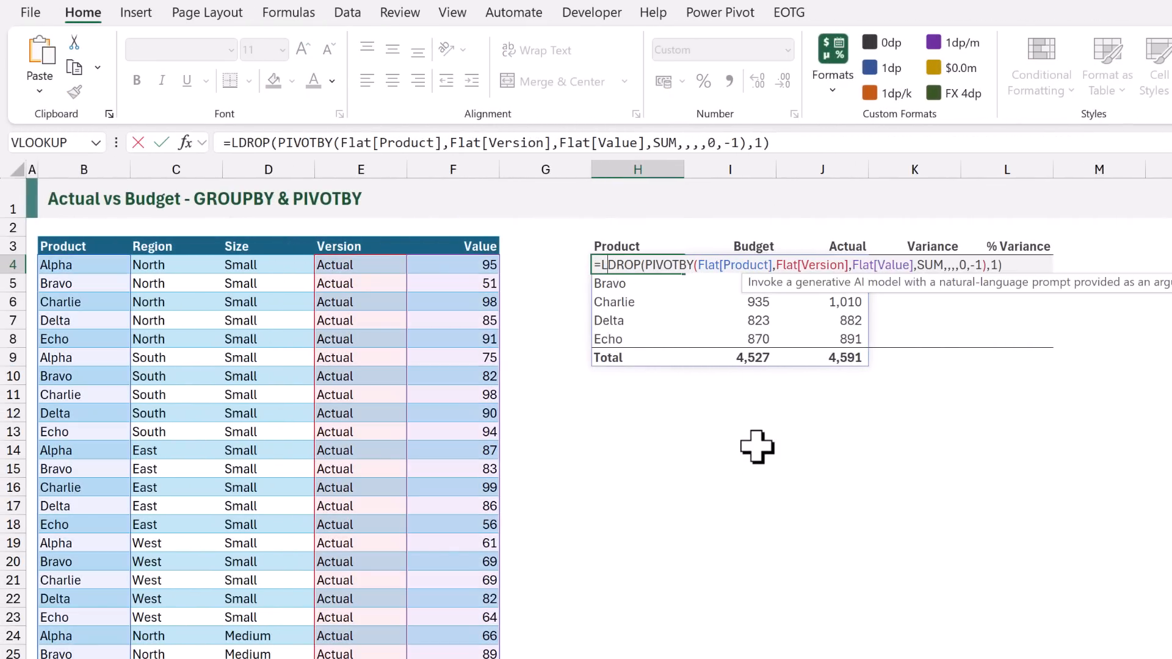
type("(")
key("alt+Return")
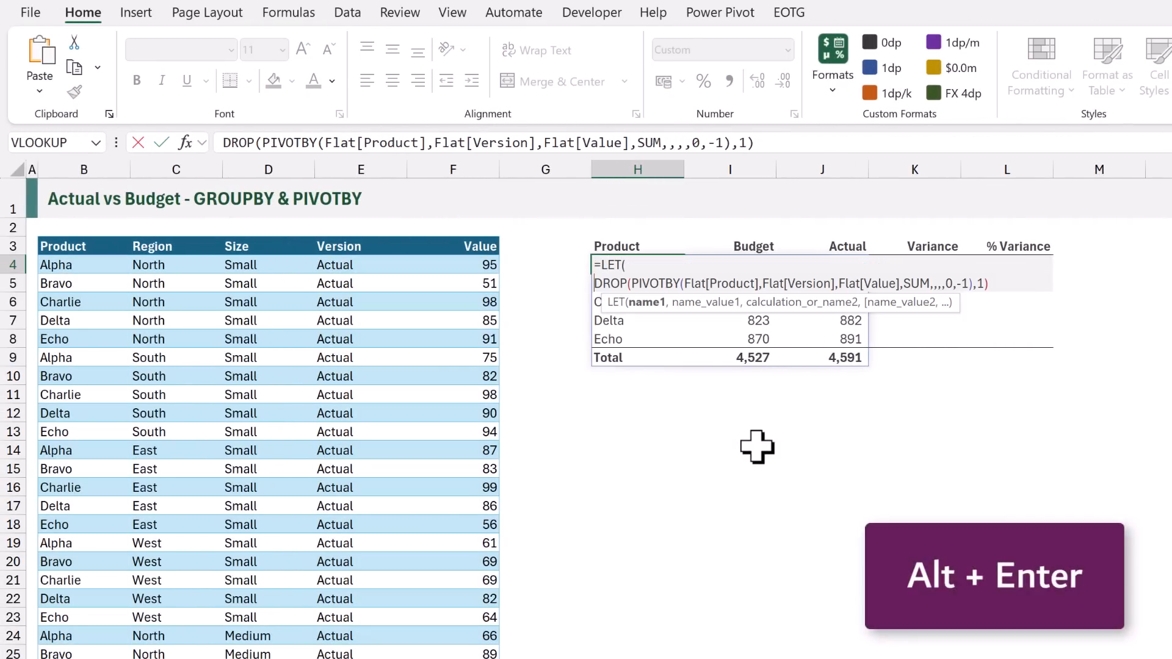
type("Calc,")
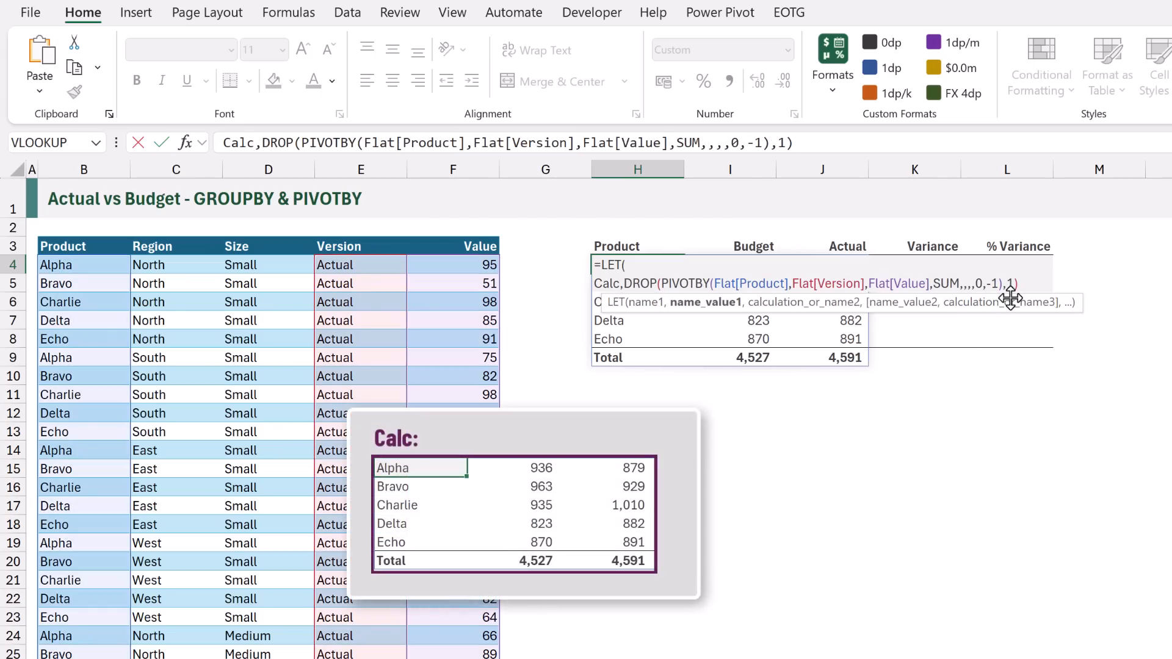
left_click(1021, 284)
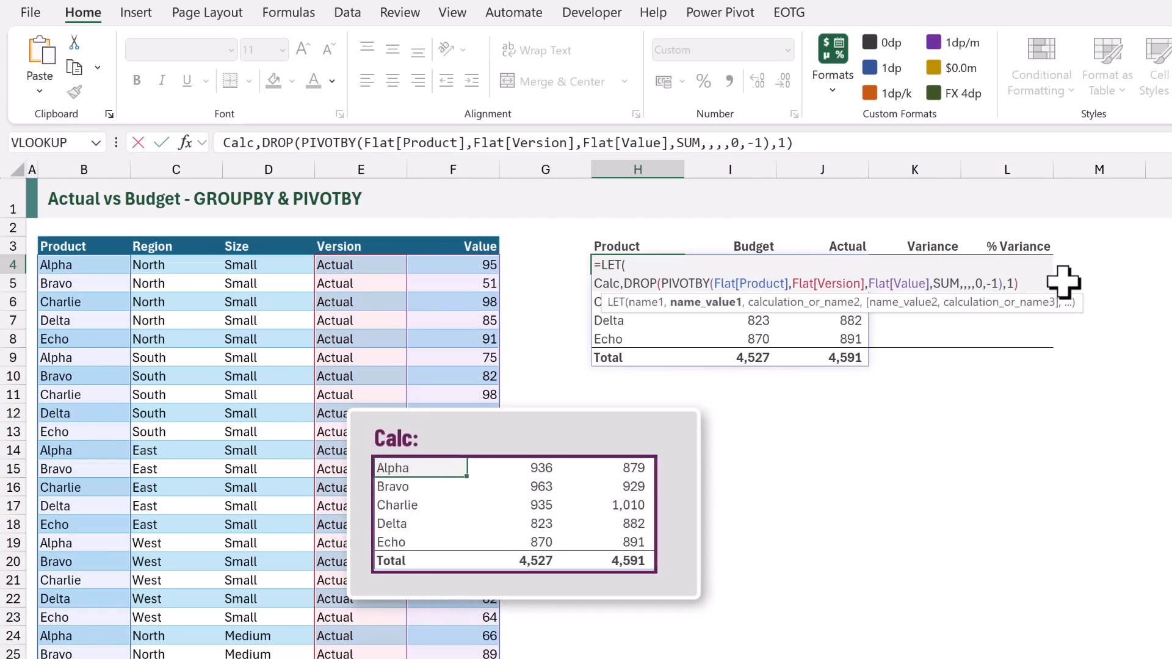
type(",")
key("alt+Return")
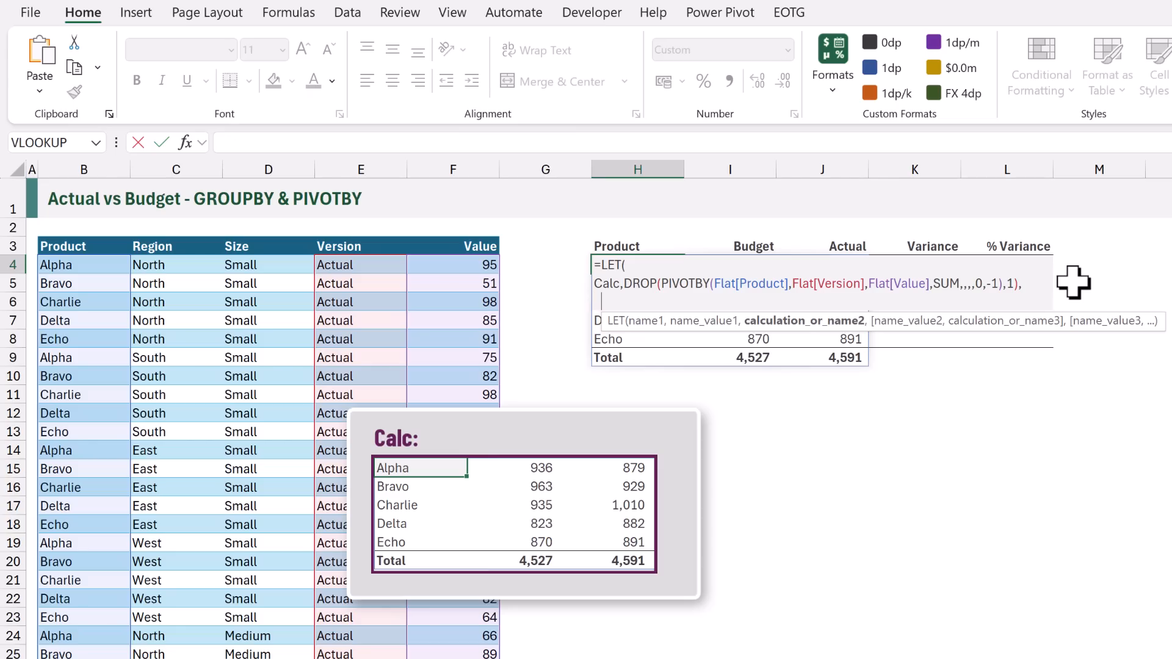
Define the LET variable Var as column 3 of Calc minus column 2 of Calc, using CHOOSECOLS, on its own line
type("Var,")
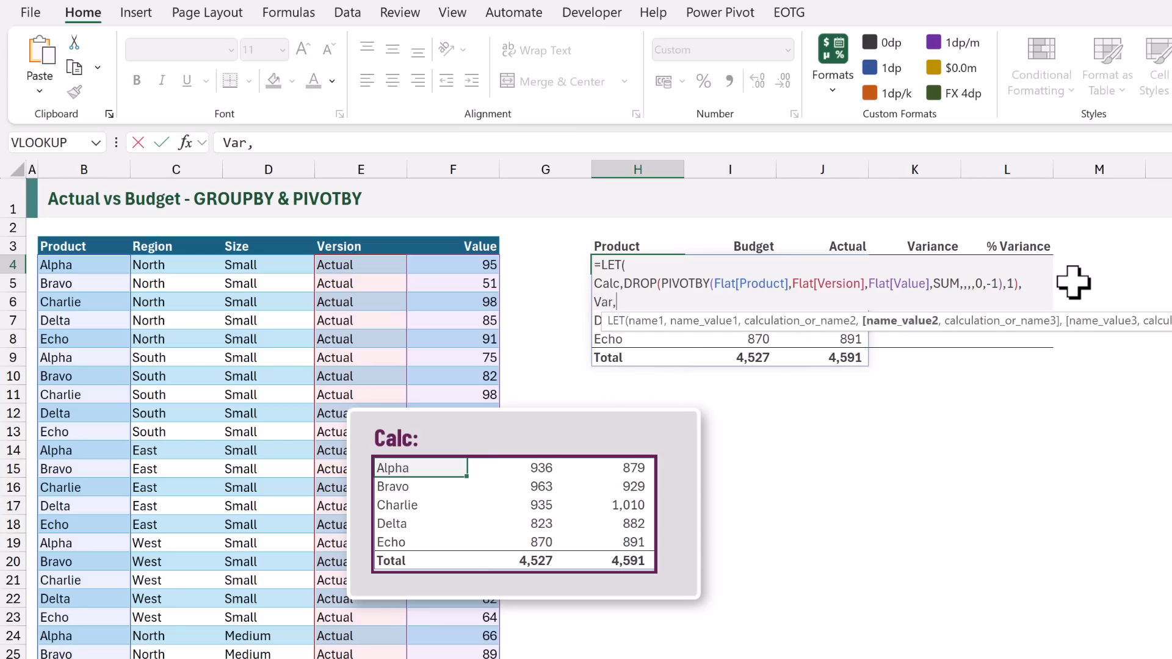
type("CHOO")
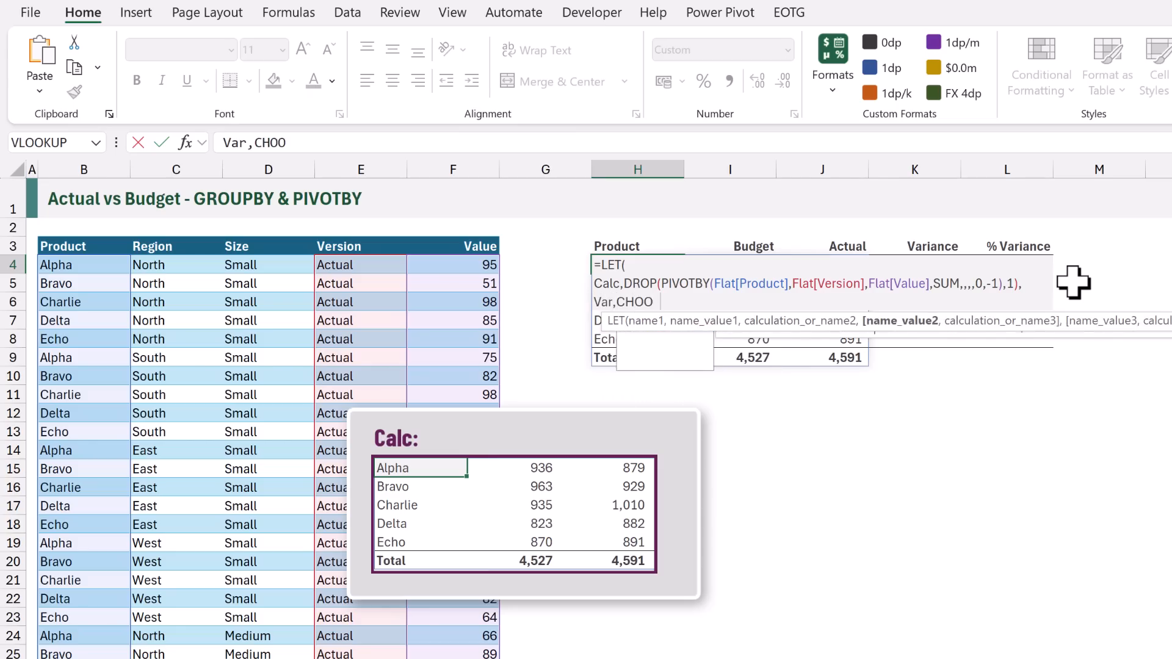
type("SECOLS(")
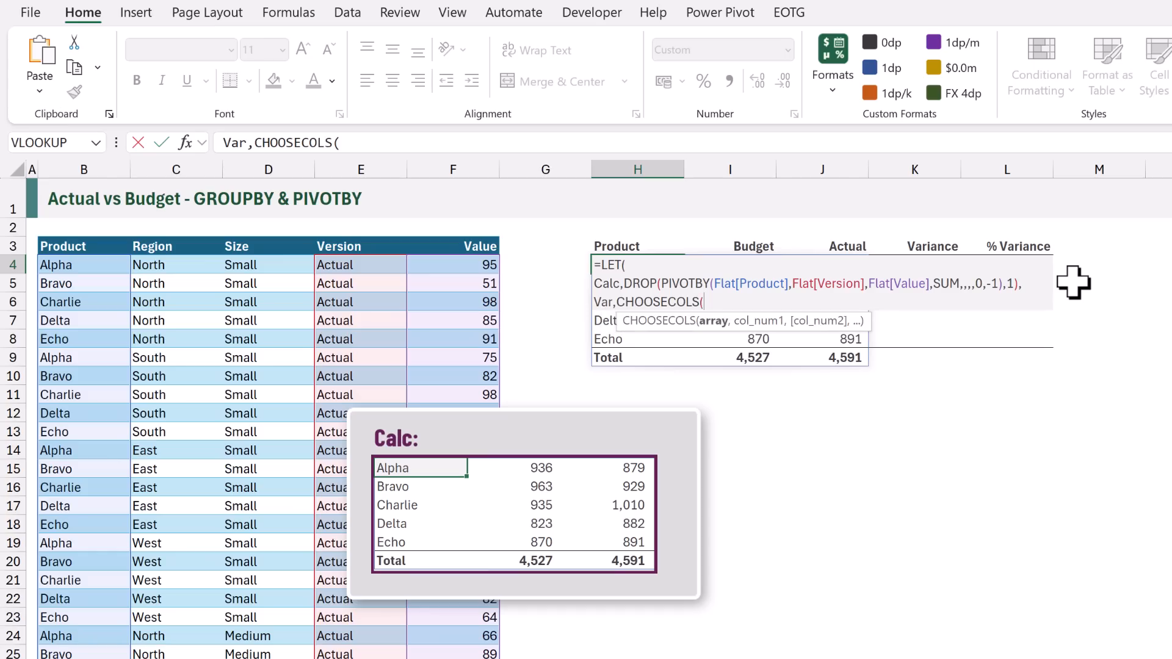
type("Calc")
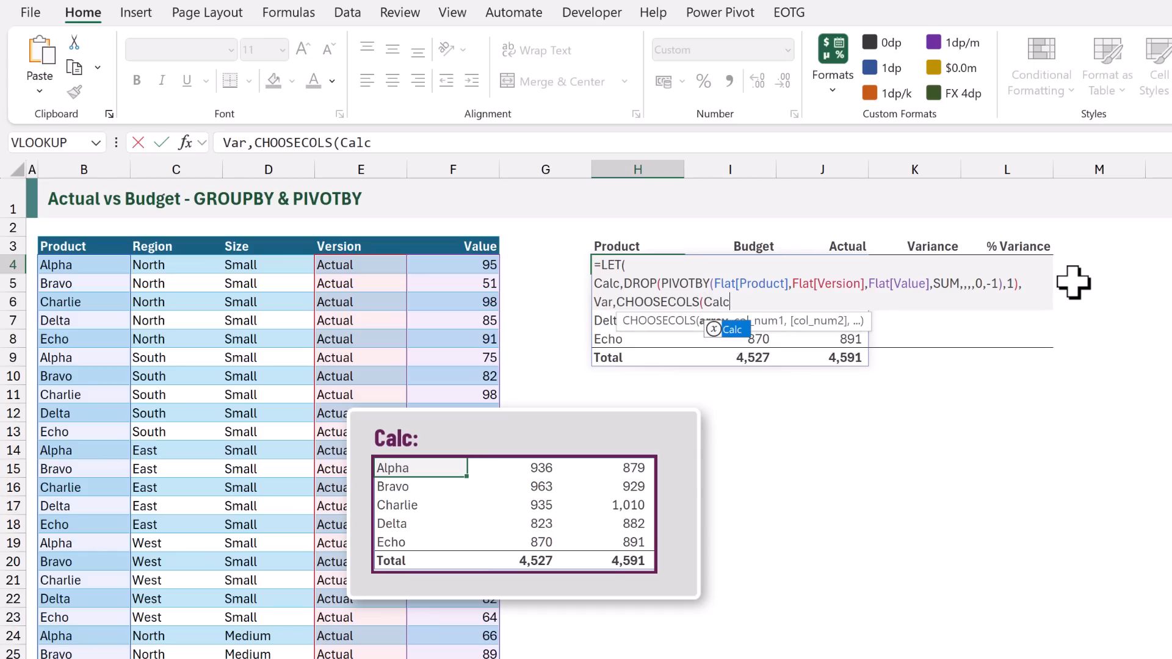
type(",3")
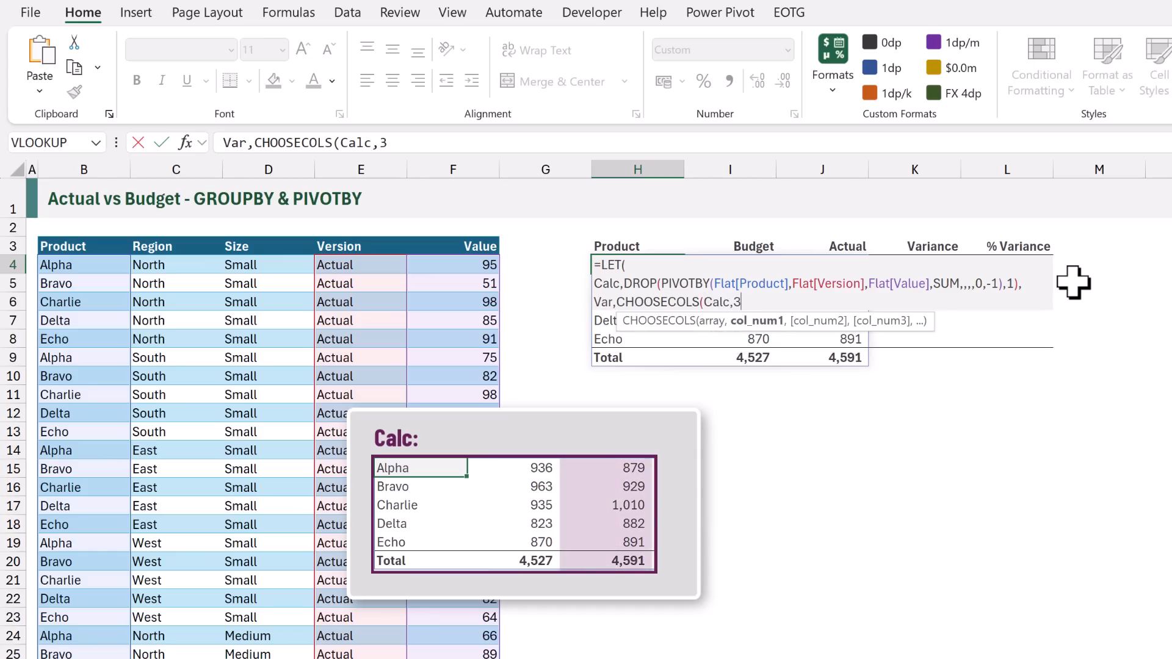
type(")")
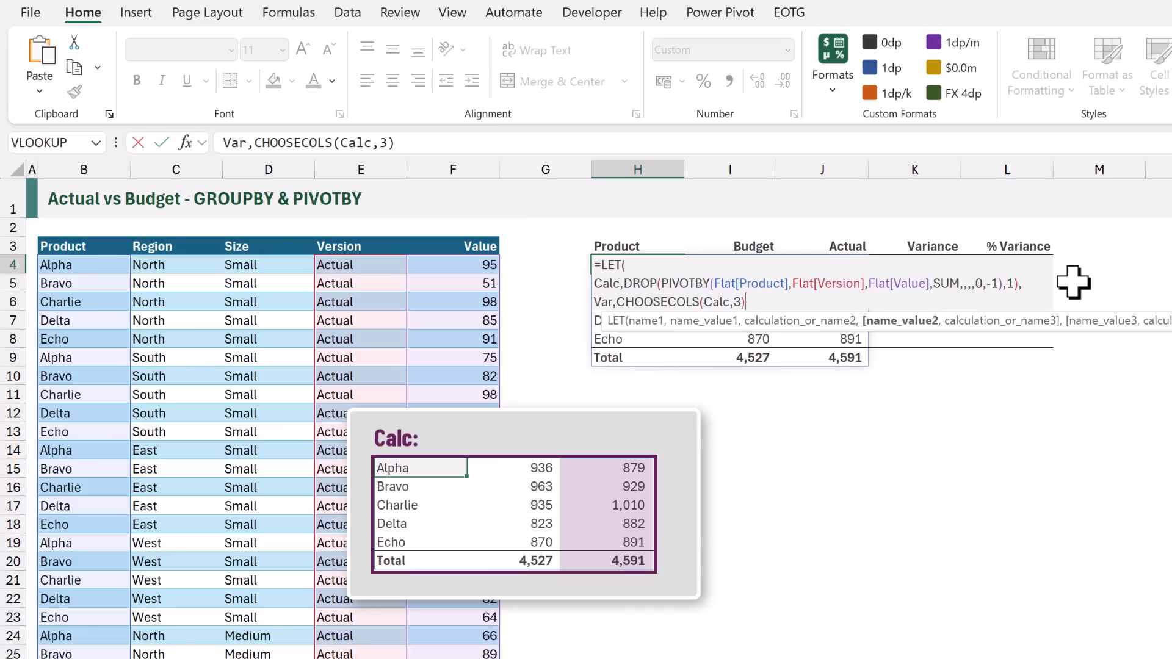
type("-")
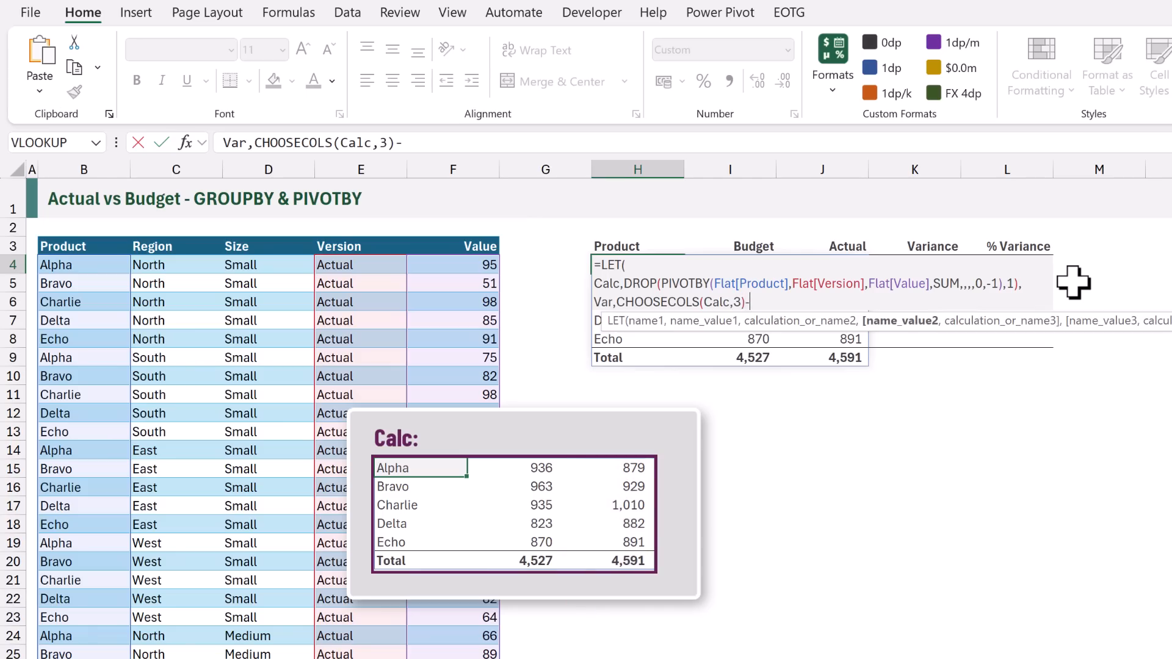
type("CHOOSECOLS(Calc,")
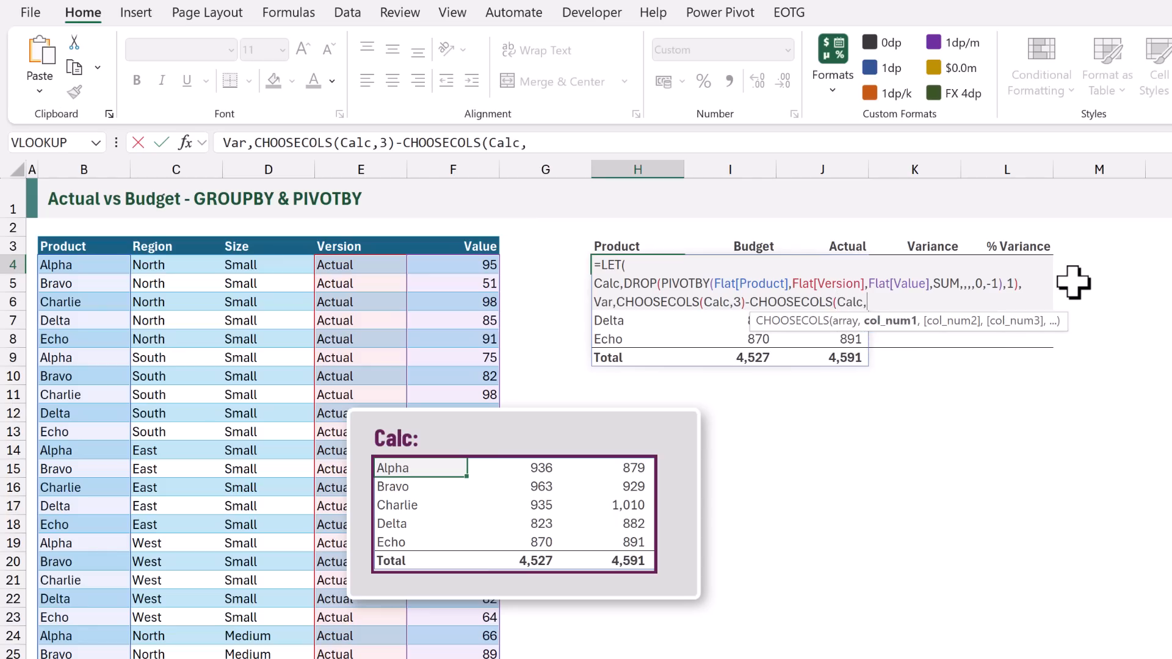
type("2")
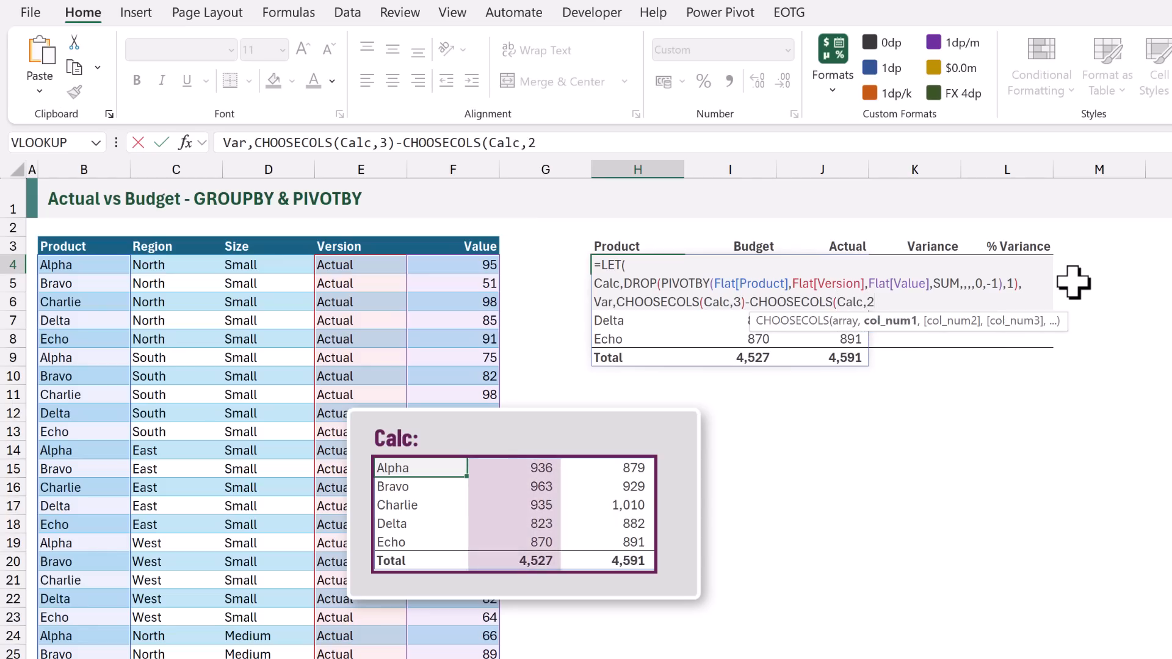
type(")")
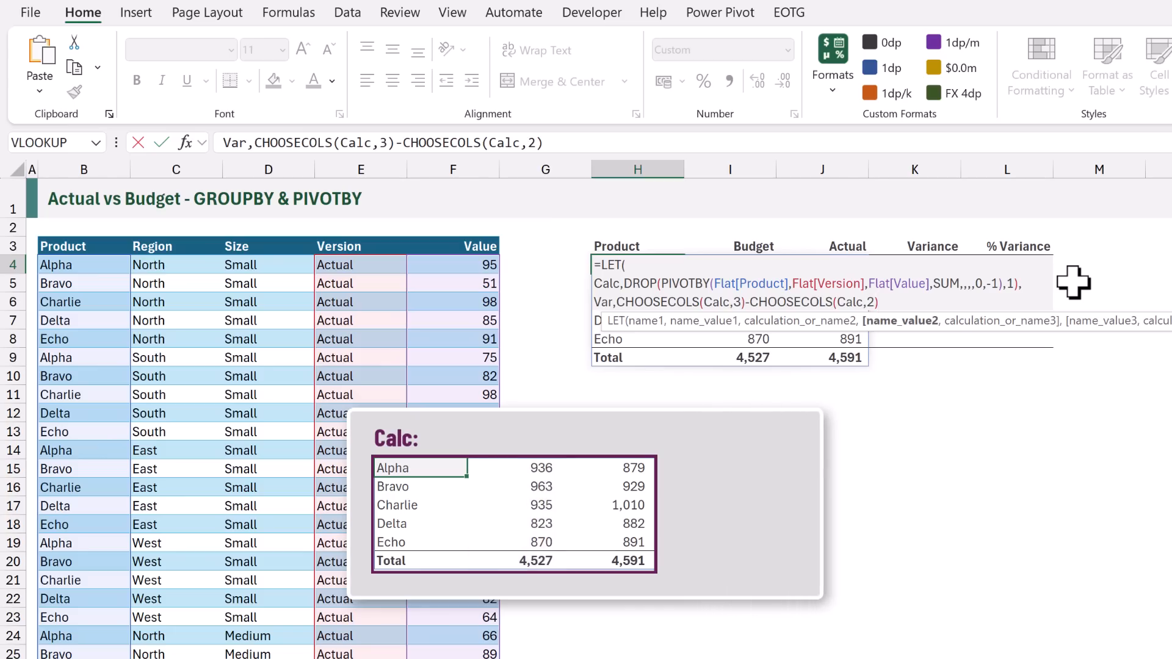
type(",")
key("alt+Return")
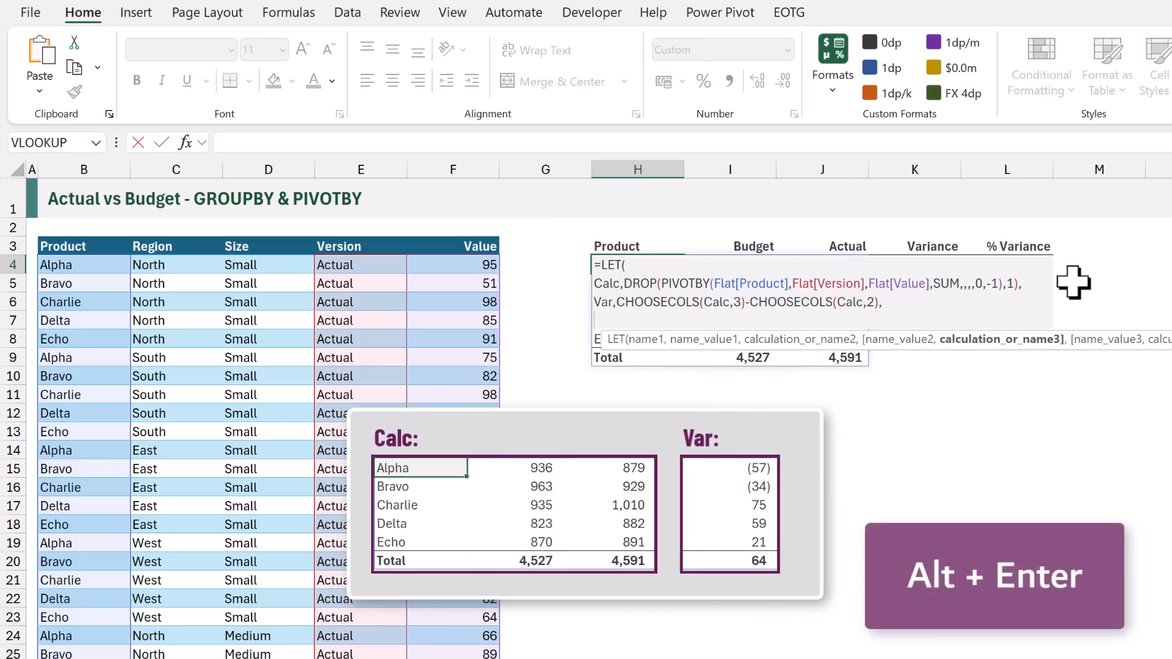
Define the LET variable PctVar as Var divided by CHOOSECOLS(Calc,2), on its own line
type("PctVar")
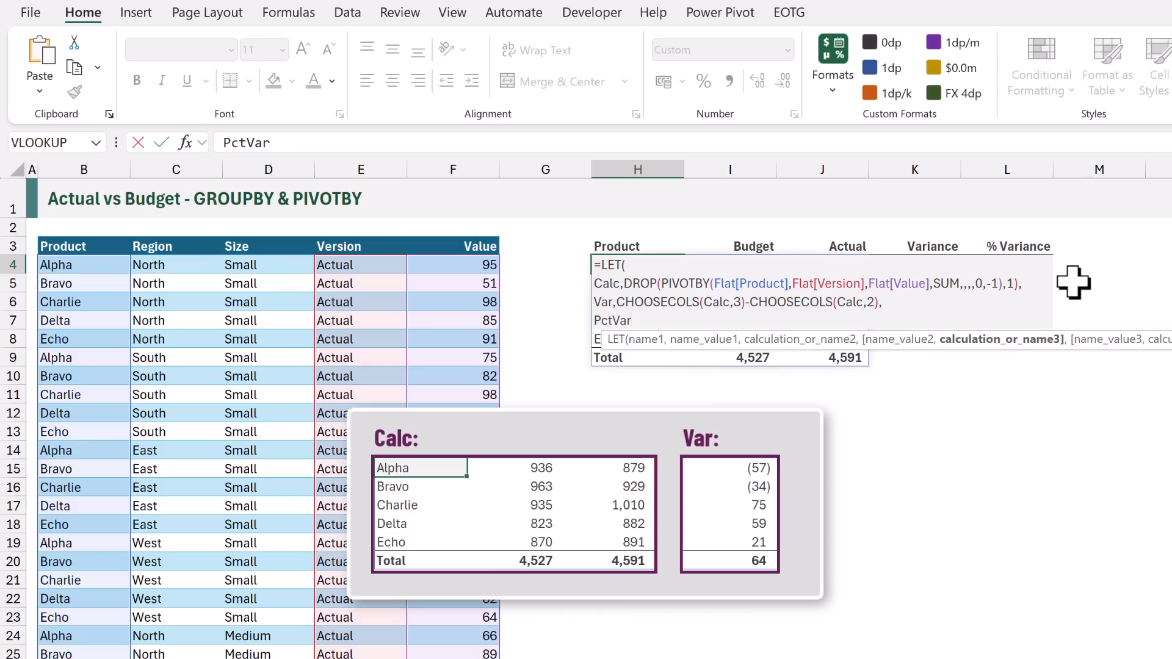
type(",Var")
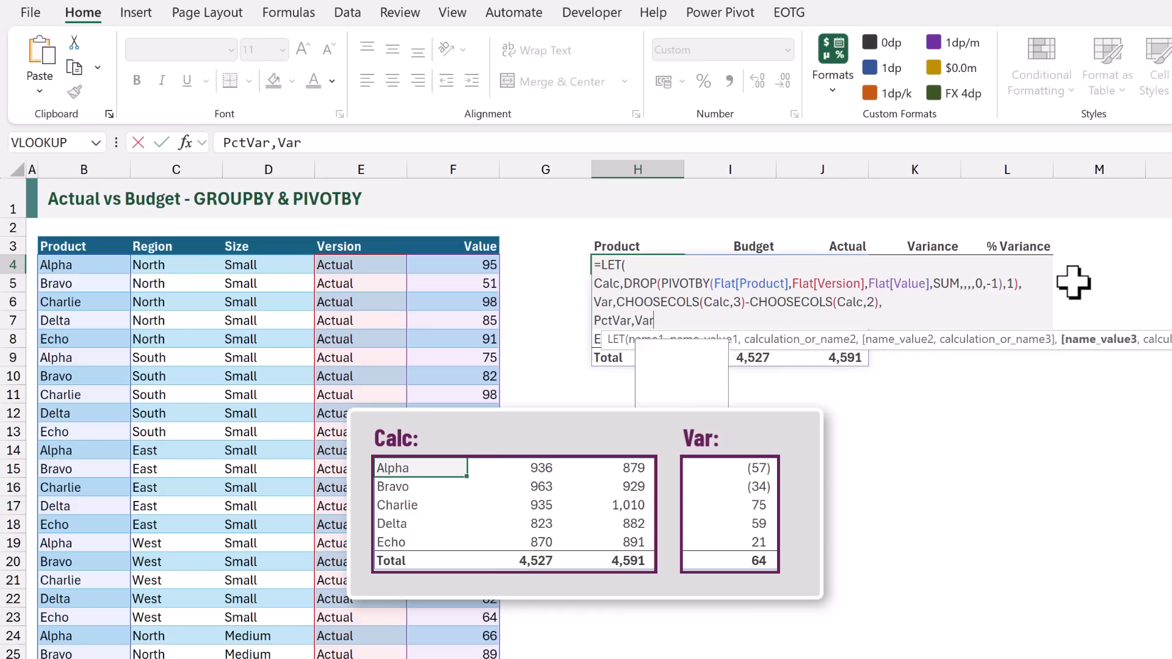
type("/")
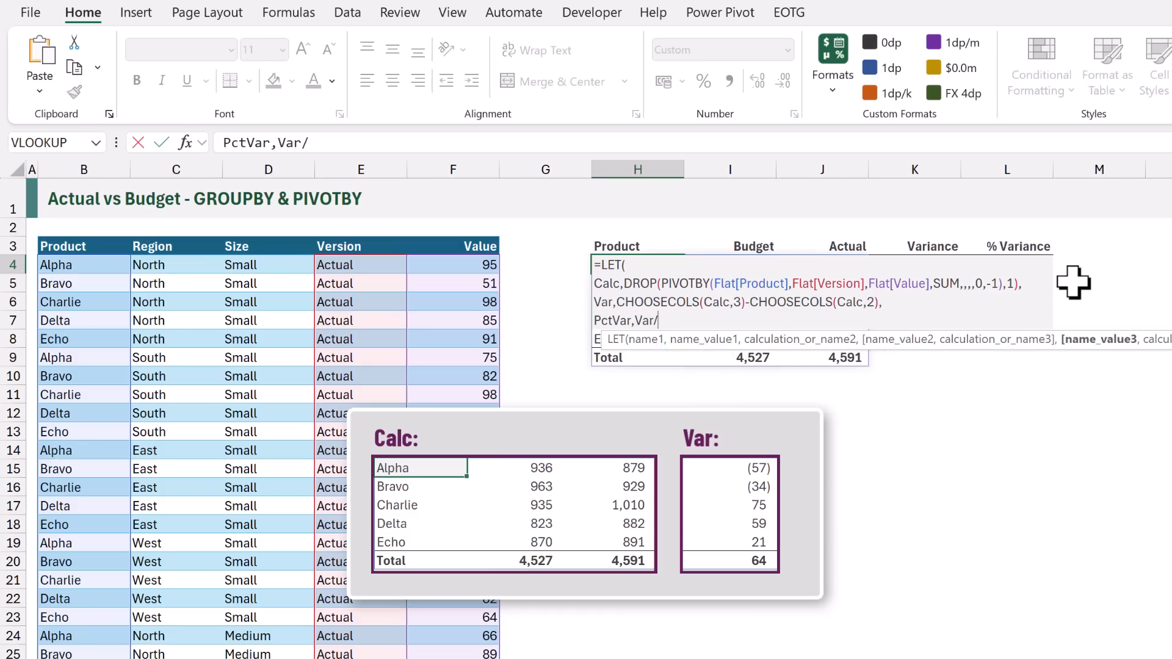
type("CHOOSECOL")
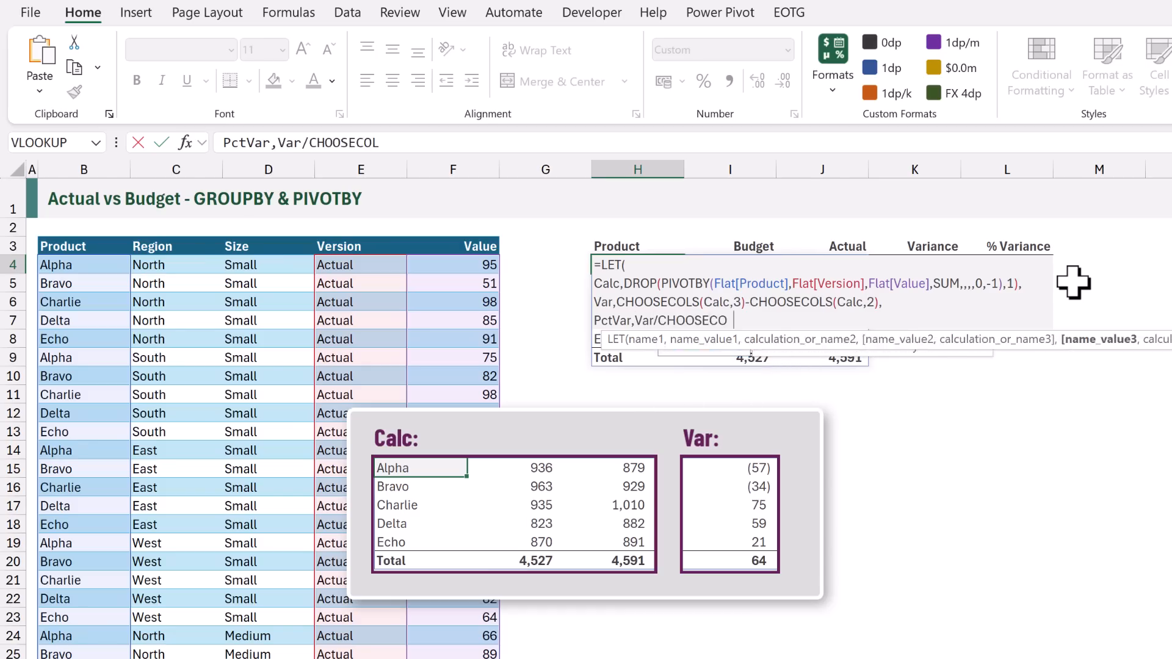
type("S(Ca")
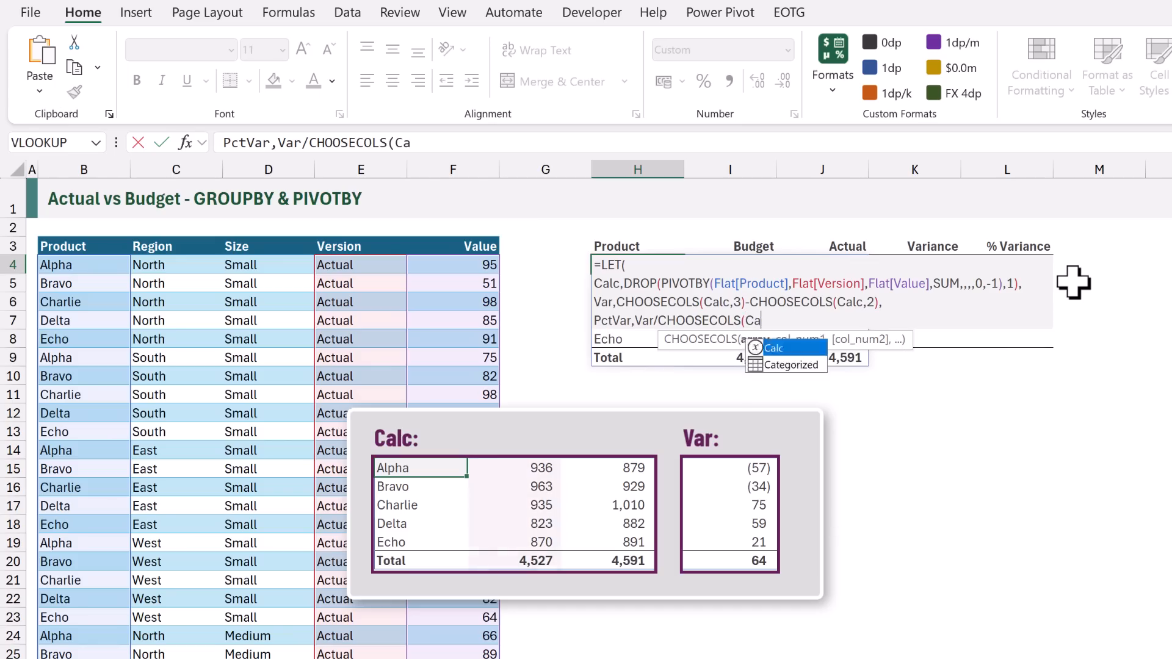
type("lc,2),")
key("alt+Return")
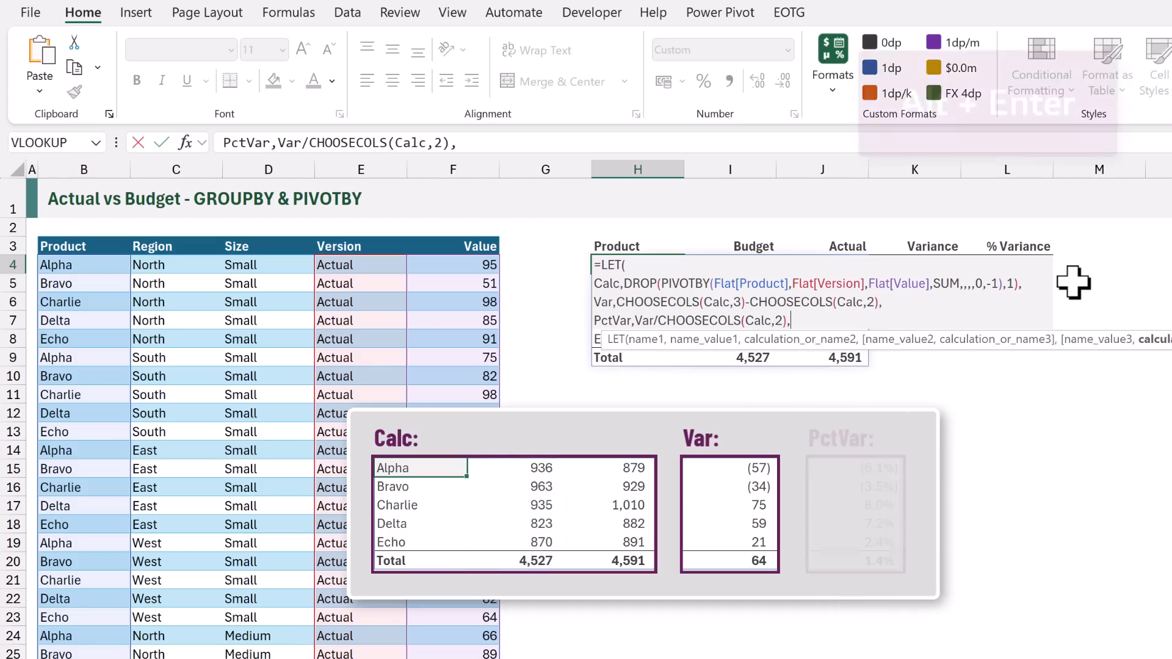
Define the LET variable Result as HSTACK(Calc,Var,PctVar)
type("Result")
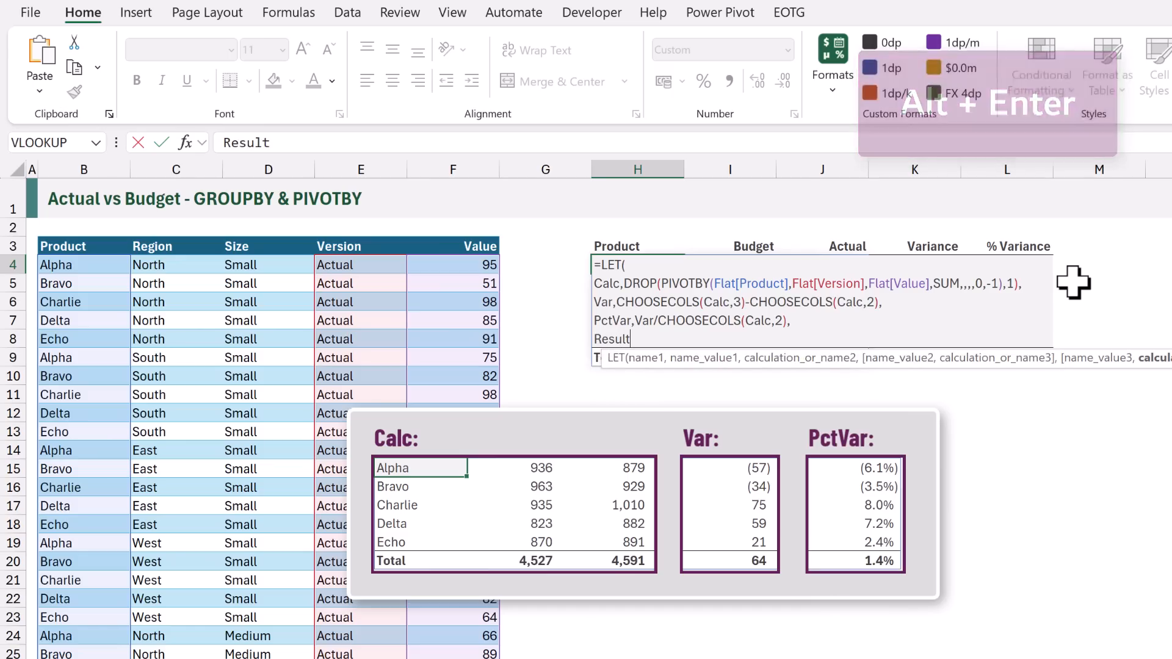
type(",HSTACK(")
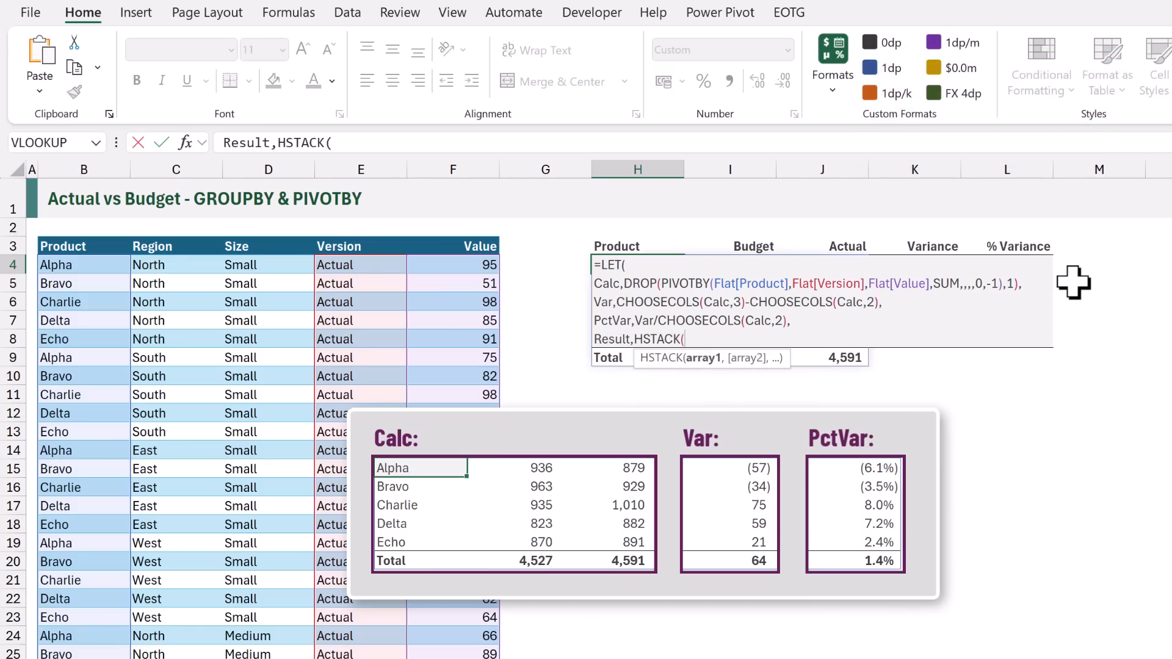
type("Calc,")
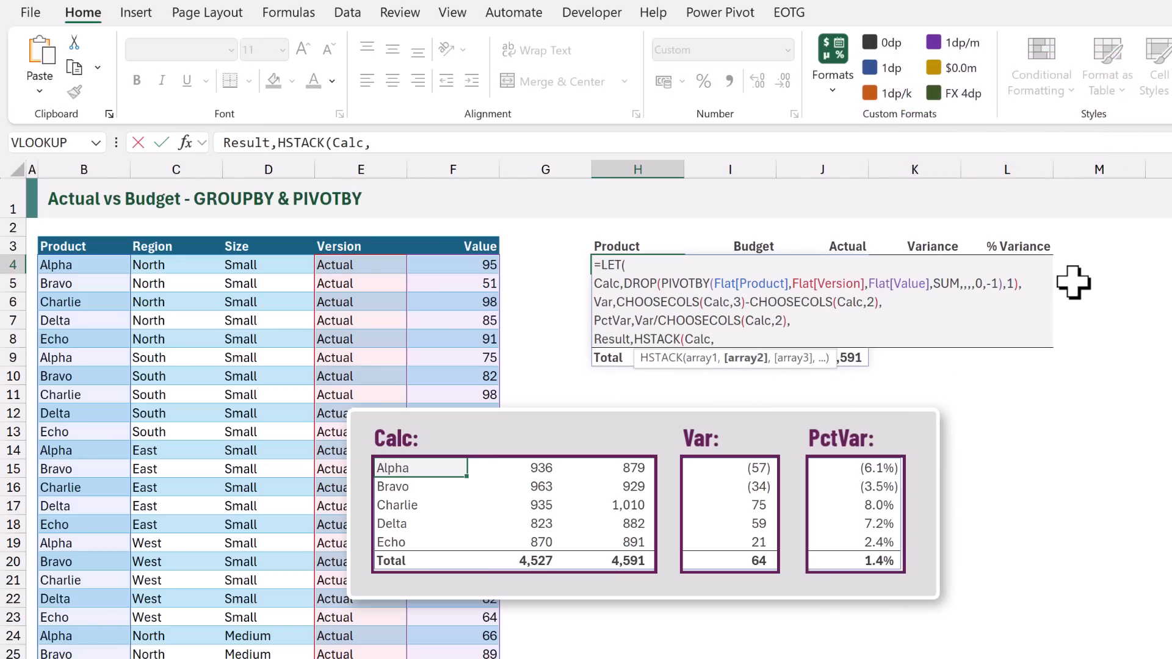
type("Var,P")
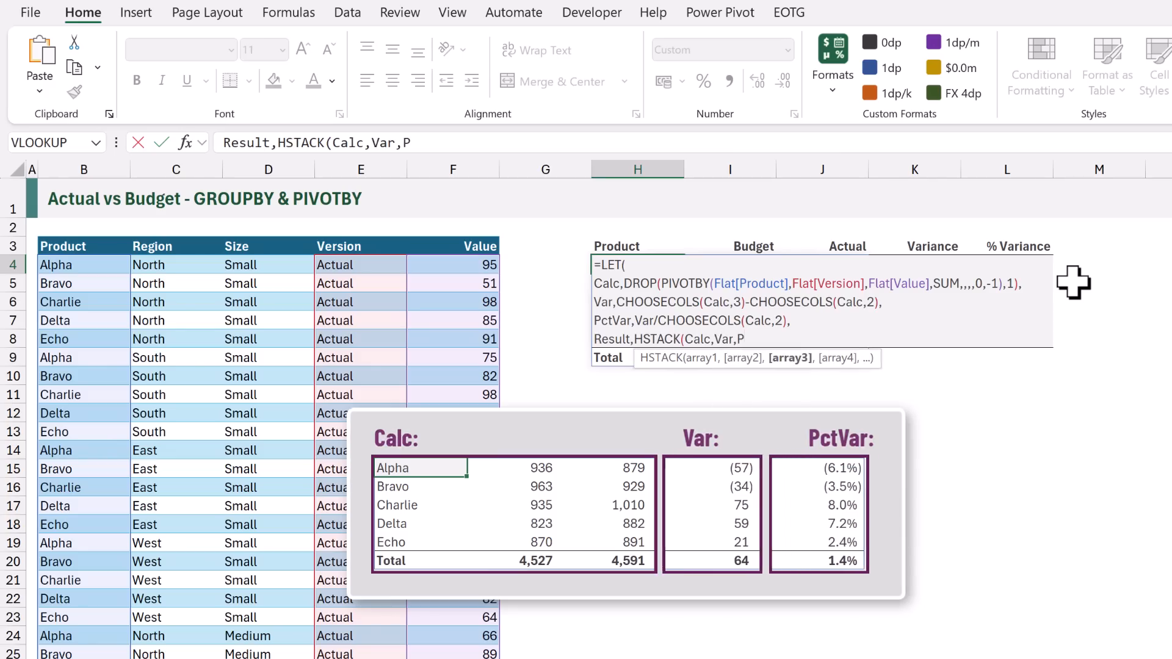
type("ctVar)")
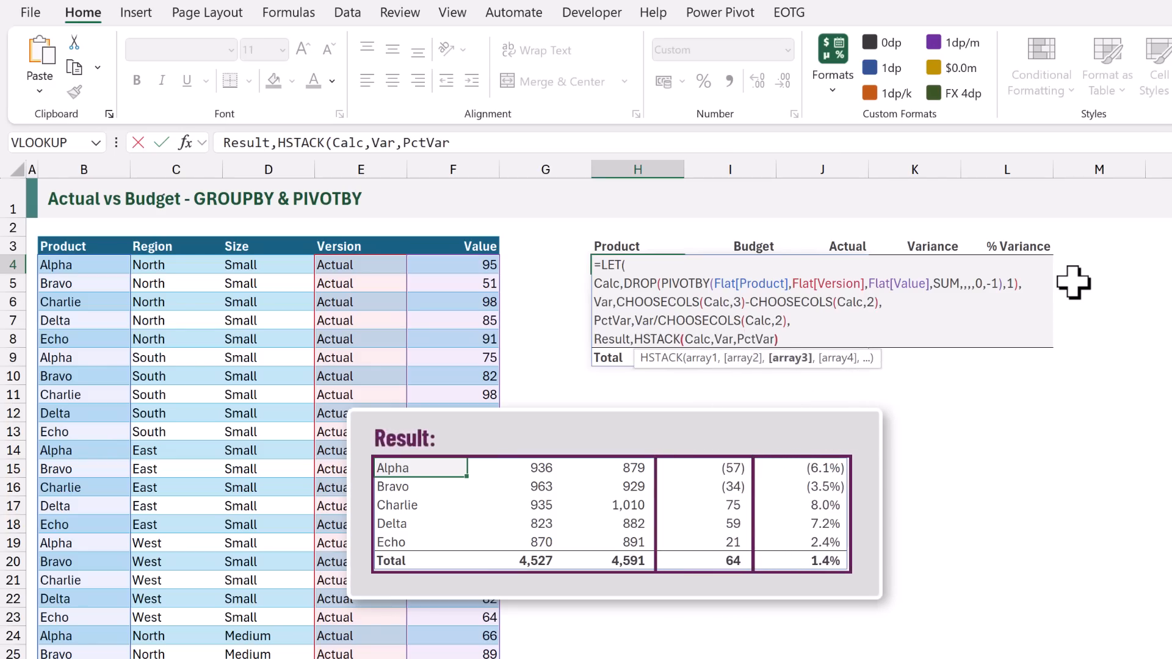
type(",")
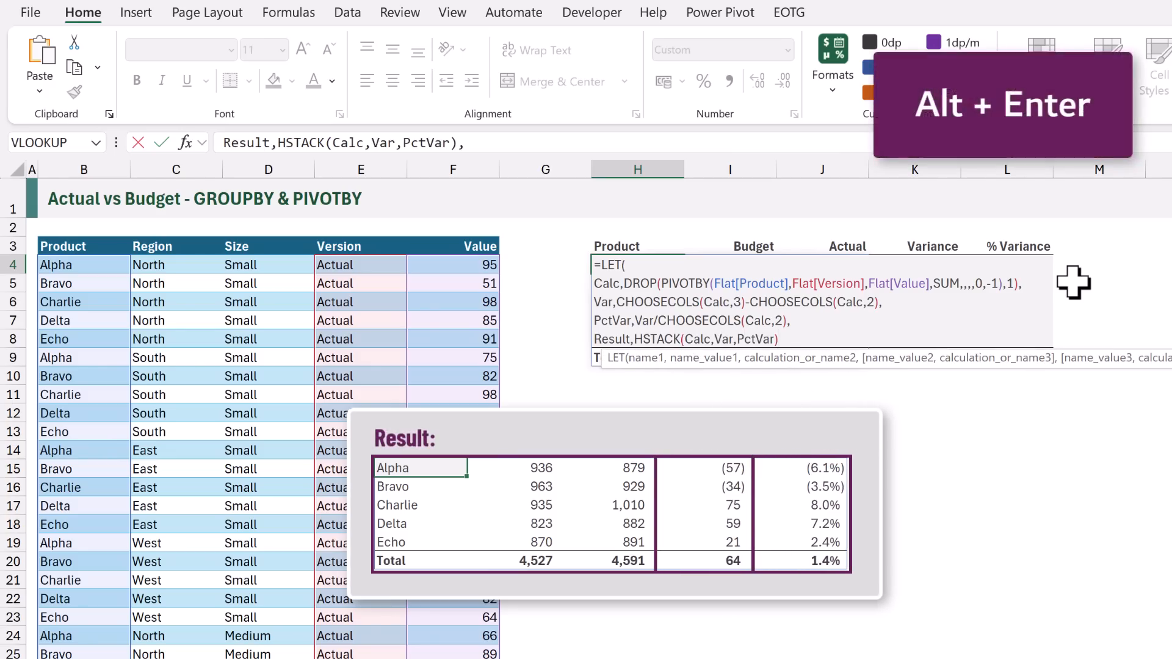
Return Result as the final LET calculation on a new line, close the function and commit the H4 formula
key("alt+Return")
type("Re")
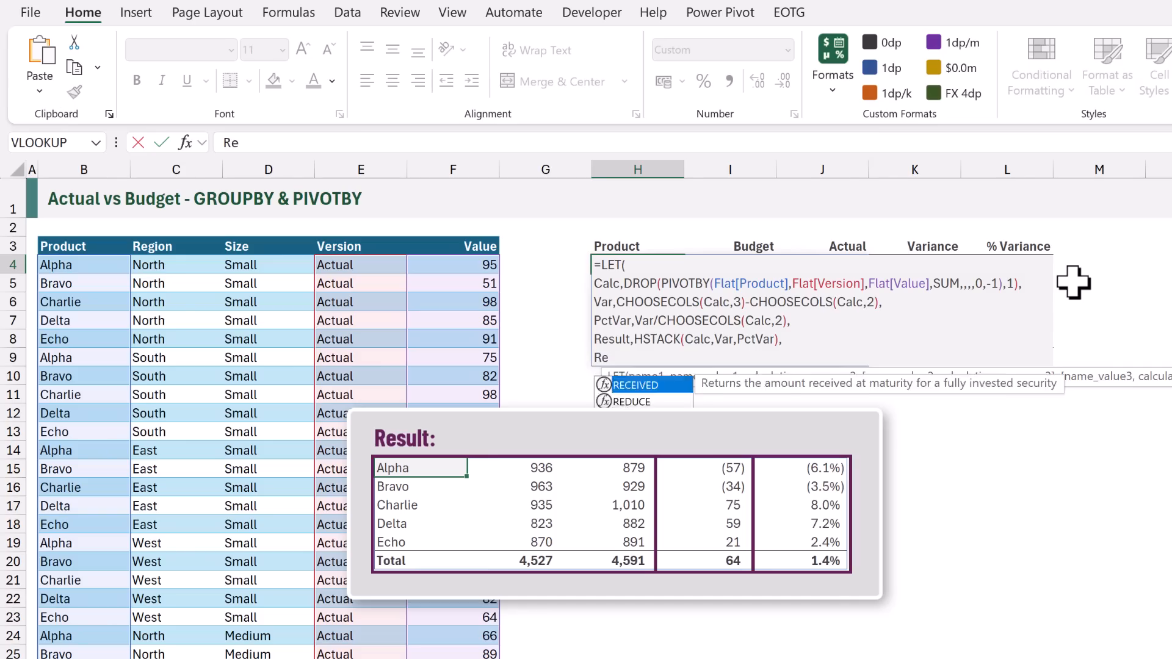
type("sult)")
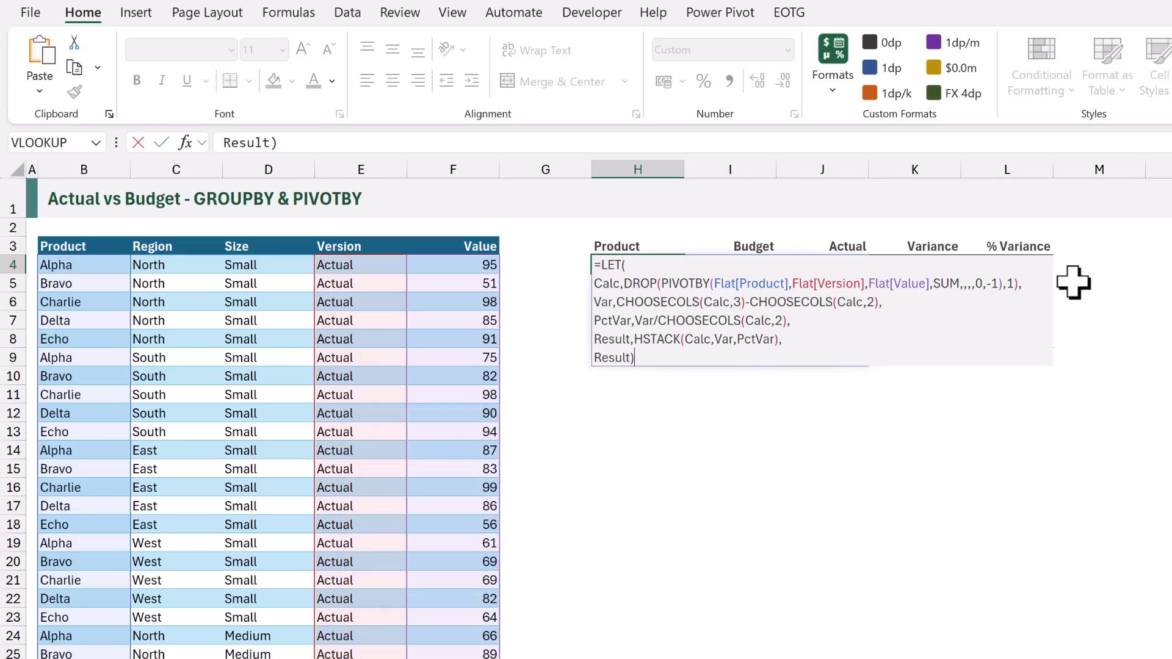
key("ctrl+Return")
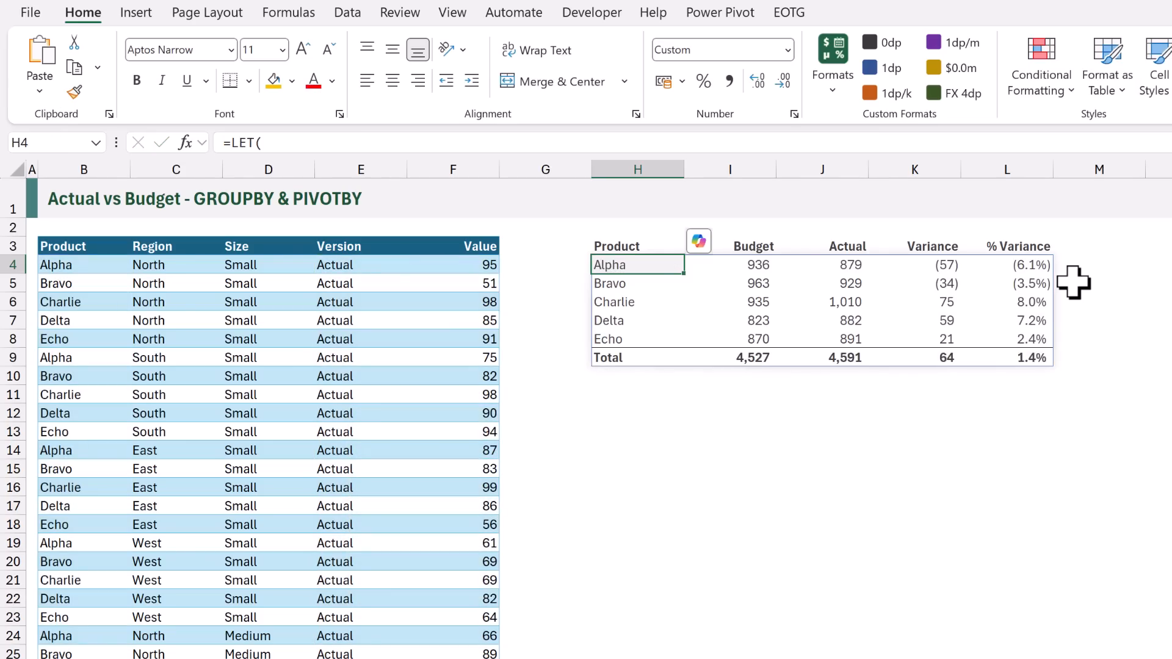